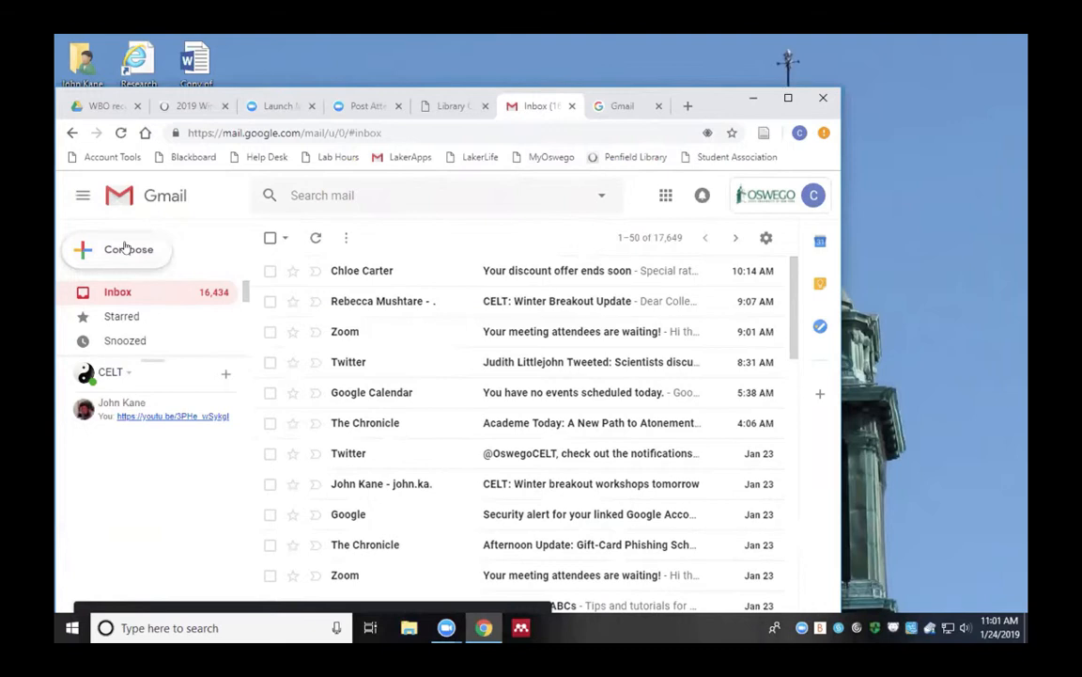
Start a full-screen Gmail draft with subject 'YAMM Email on January 24', minimize it, and maximize the browser
{"action": "left_click", "coordinate": [125, 248]}
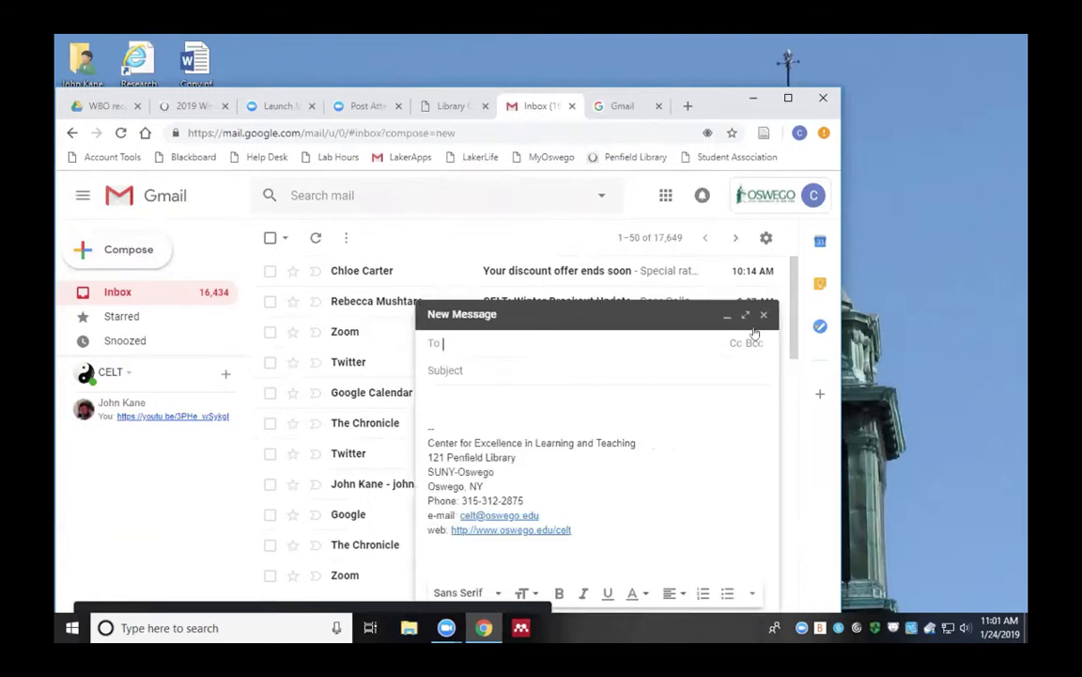
{"action": "left_click", "coordinate": [747, 314]}
{"action": "left_click", "coordinate": [355, 265]}
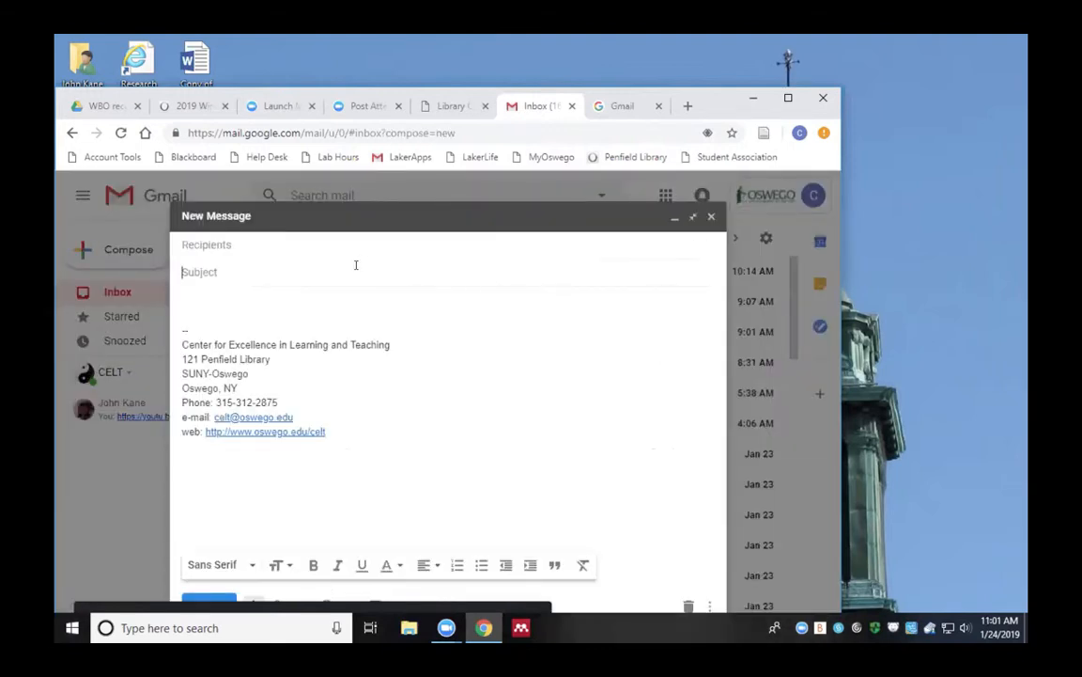
{"action": "type", "text": "YAMM Email "}
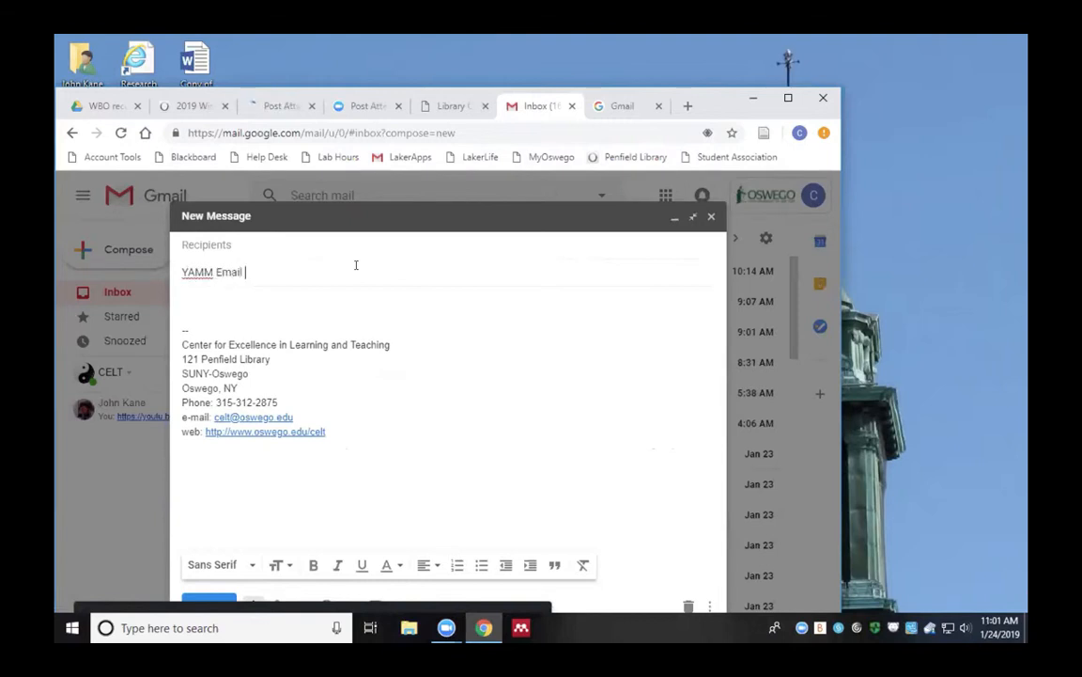
{"action": "type", "text": "on January"}
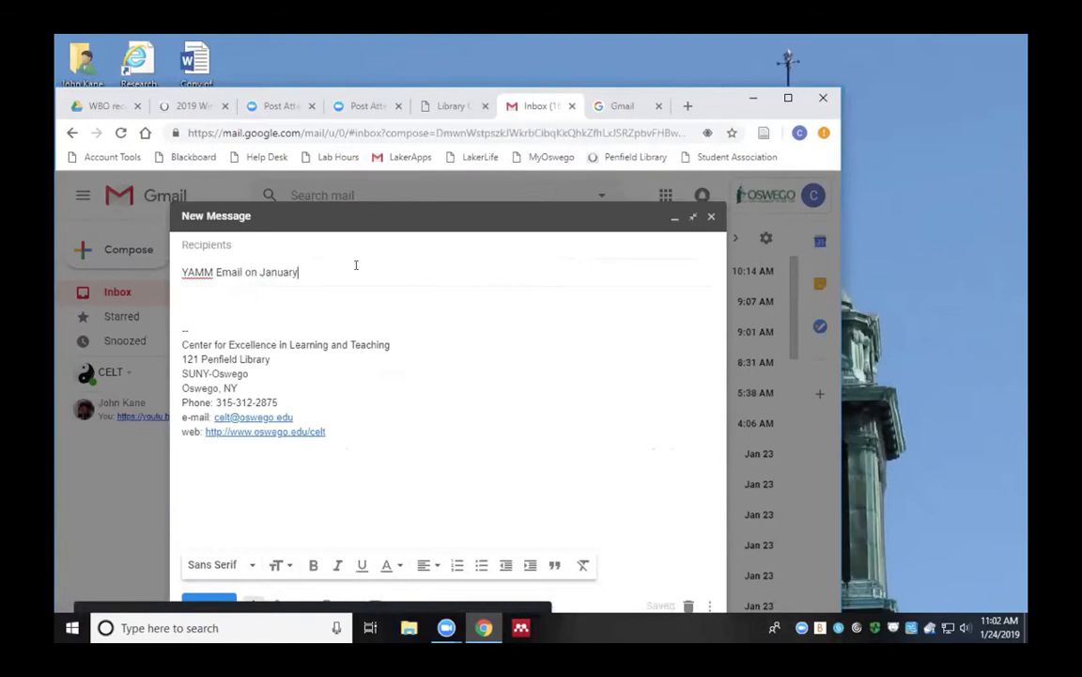
{"action": "type", "text": " 24"}
{"action": "left_click", "coordinate": [675, 219]}
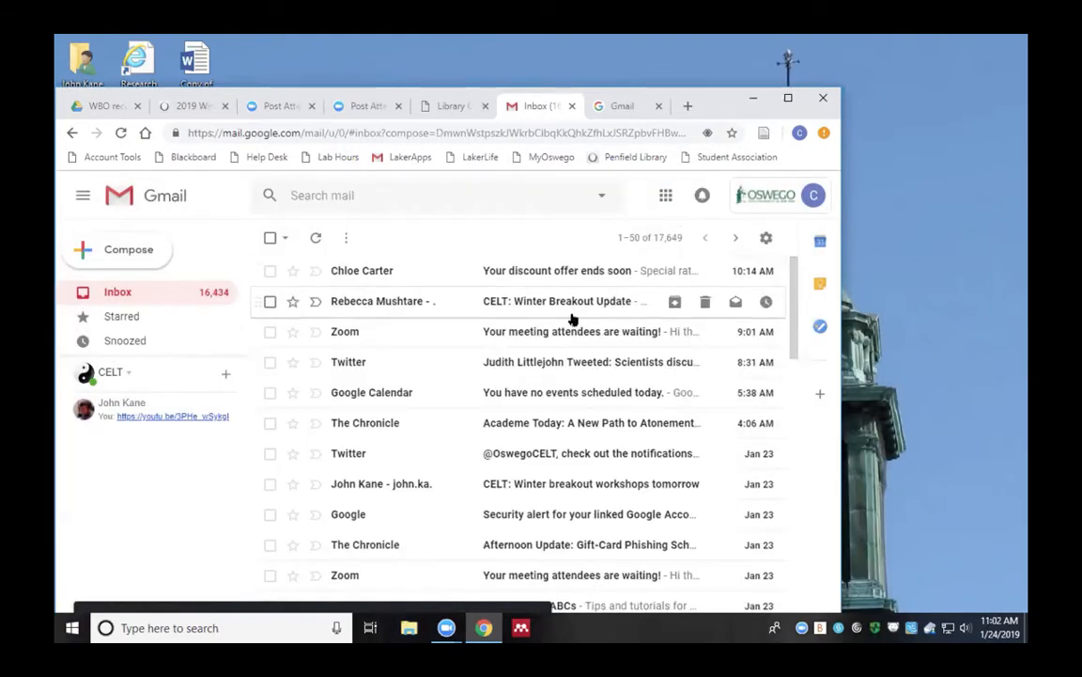
{"action": "double_click", "coordinate": [720, 100]}
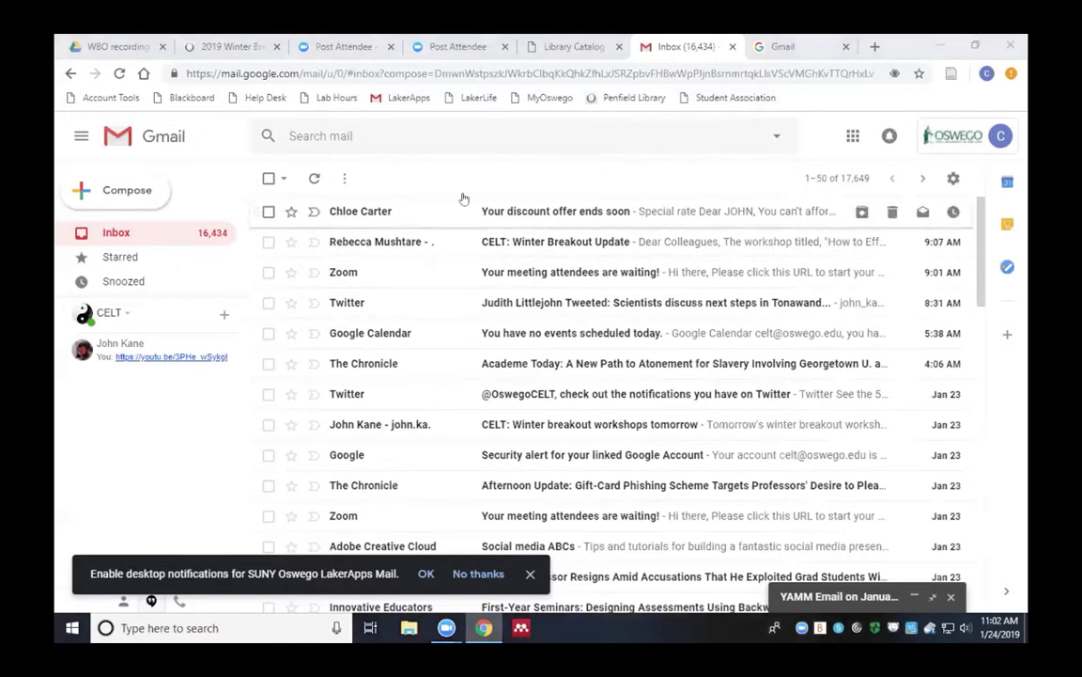
Create a new blank spreadsheet in Google Sheets from the Google apps menu
{"action": "left_click", "coordinate": [853, 139]}
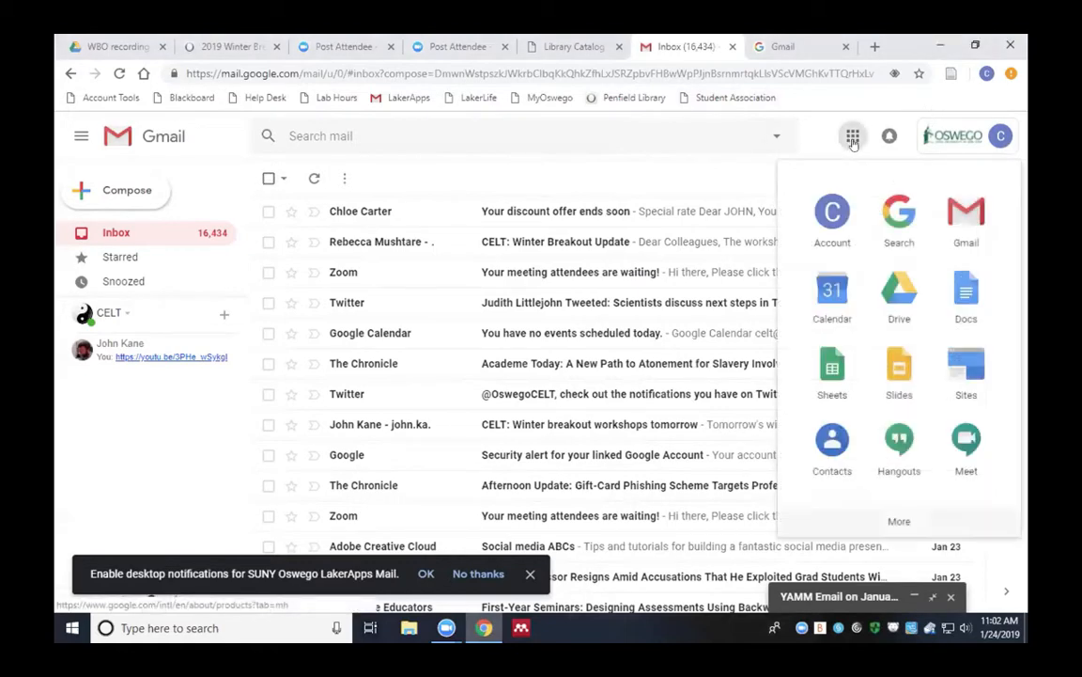
{"action": "left_click", "coordinate": [842, 367]}
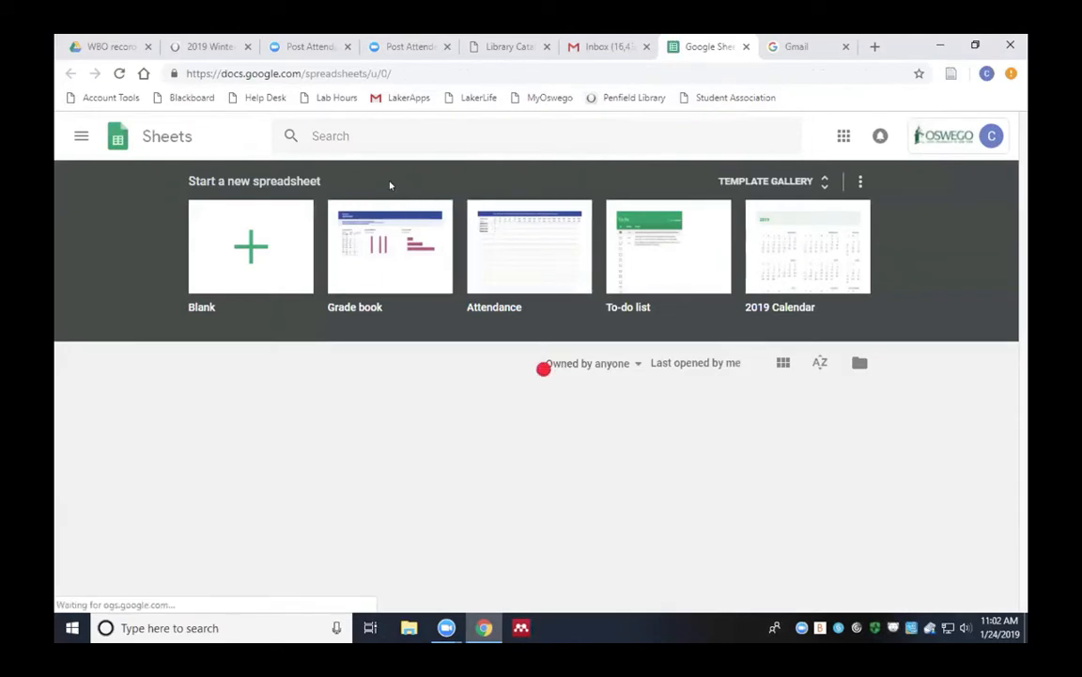
{"action": "left_click", "coordinate": [280, 226]}
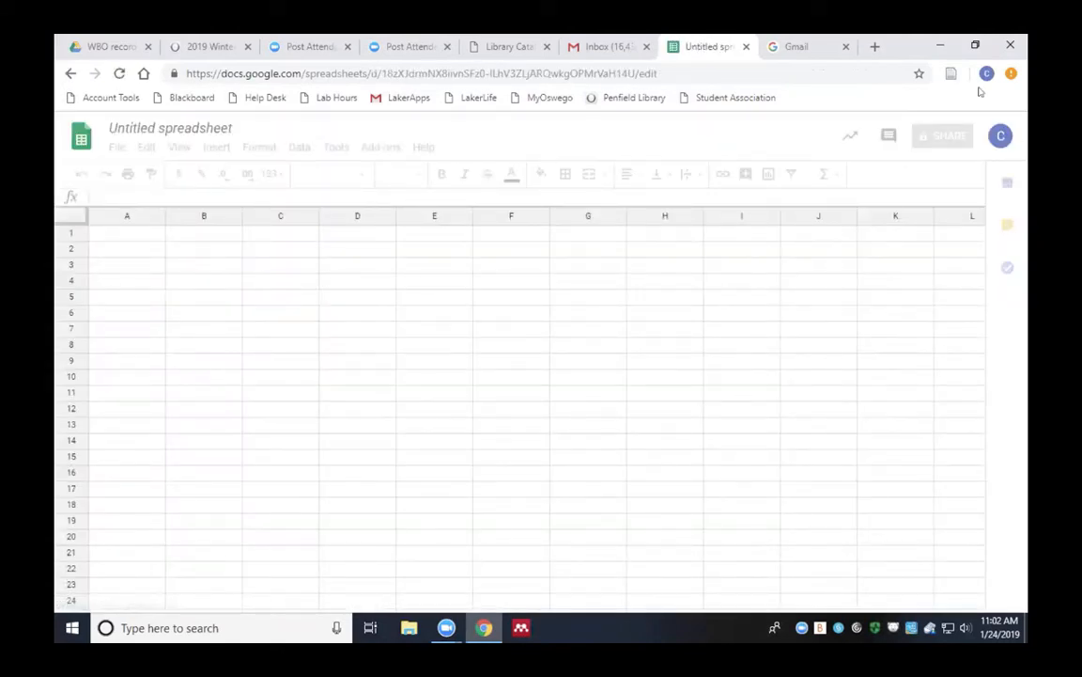
Rename the spreadsheet to 'YAMM Jan 24' and select cell A1
{"action": "left_click", "coordinate": [212, 130]}
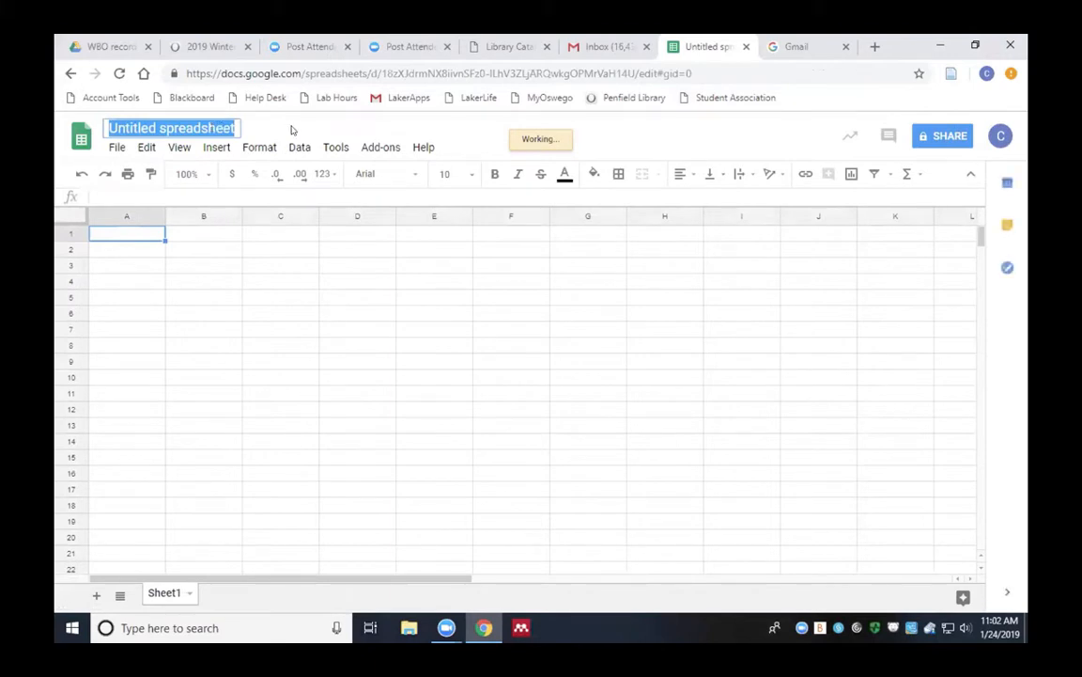
{"action": "type", "text": "YAMM"}
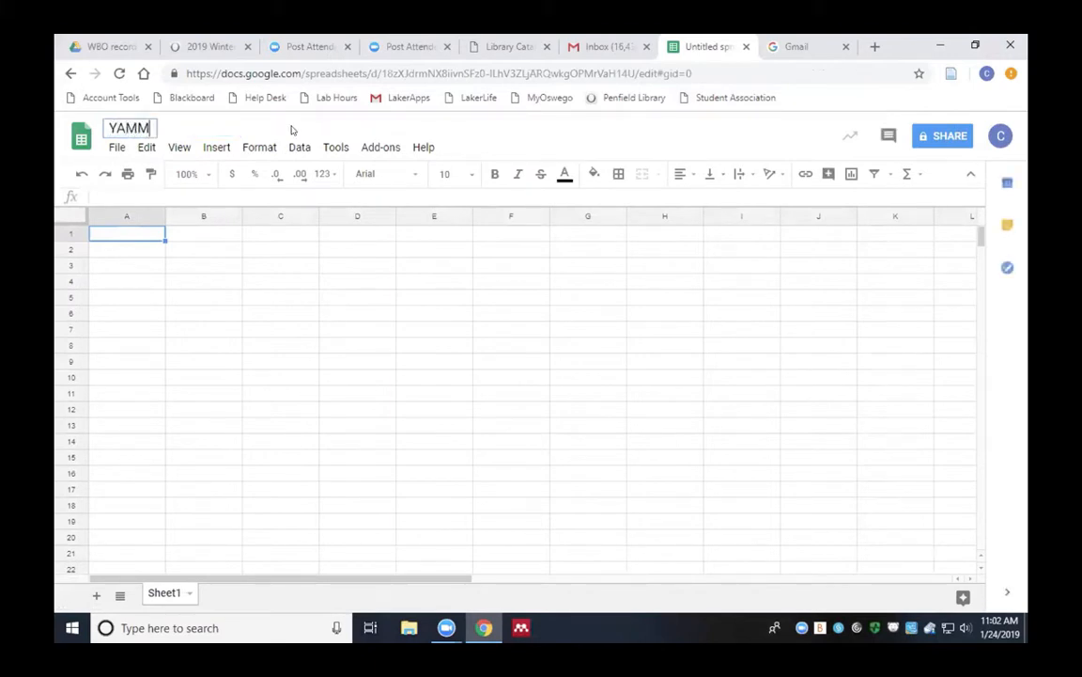
{"action": "type", "text": " Jan 24"}
{"action": "left_click", "coordinate": [250, 233]}
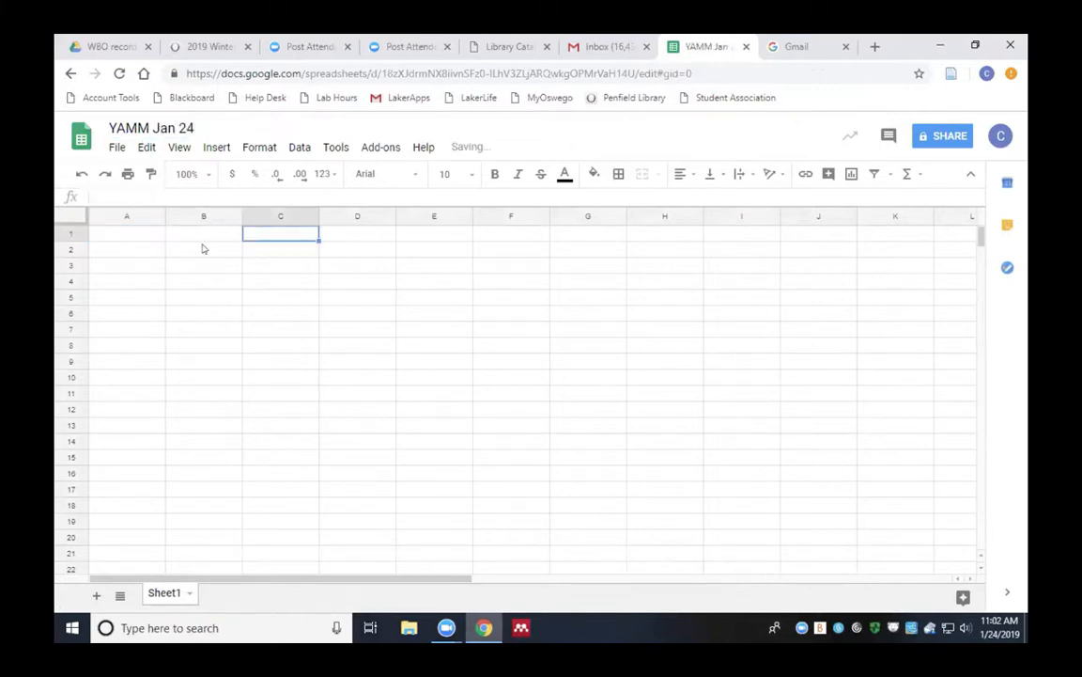
{"action": "left_click", "coordinate": [148, 236]}
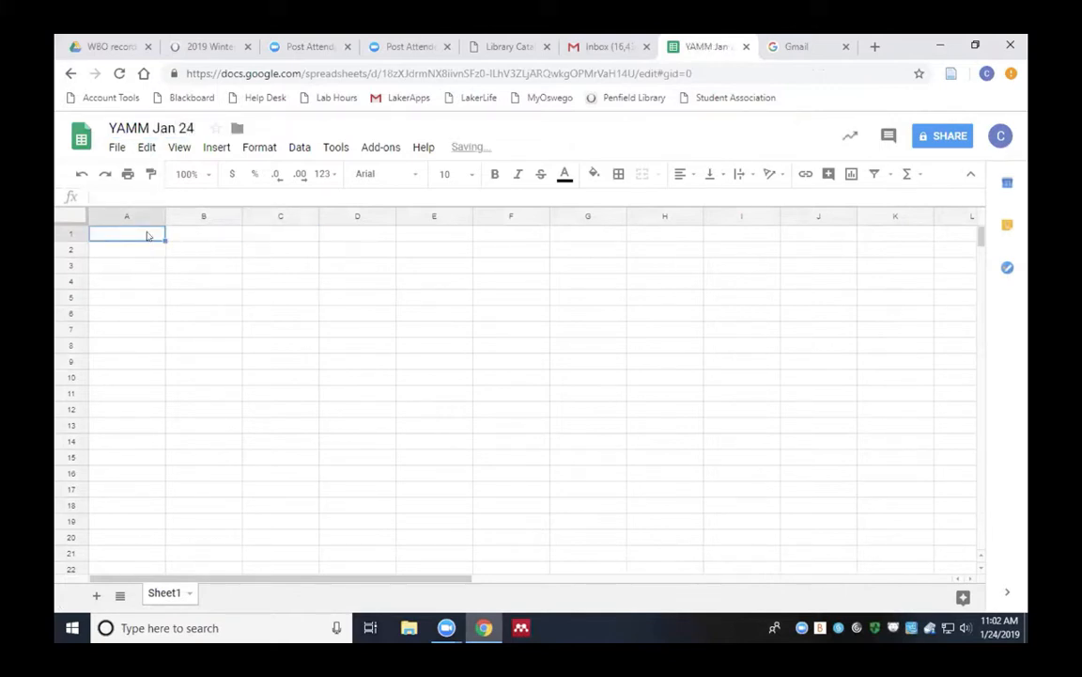
Enter five contacts' first names down column A, one per cell
{"action": "double_click", "coordinate": [148, 235]}
{"action": "type", "text": "Leig"}
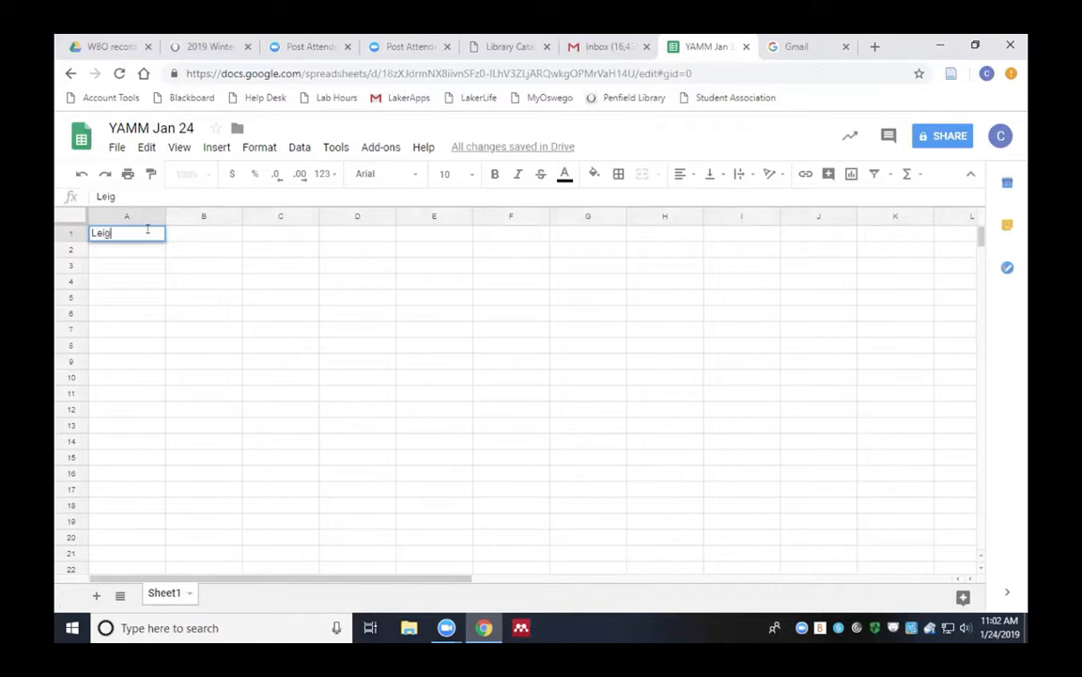
{"action": "type", "text": "h"}
{"action": "key", "text": "Return"}
{"action": "type", "text": "Chris"}
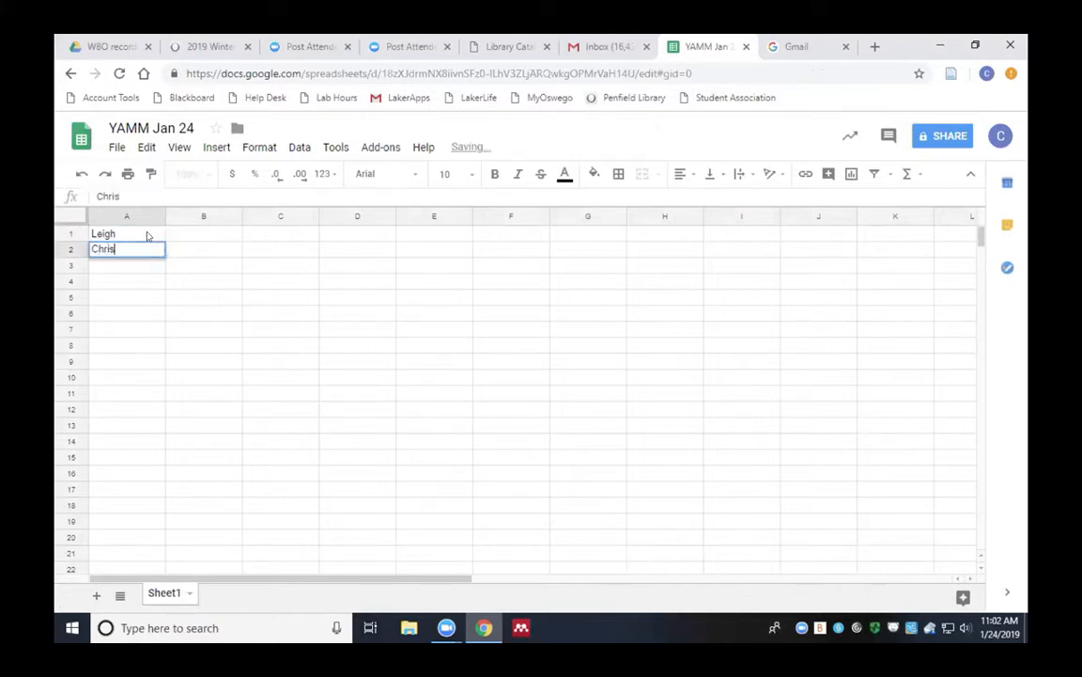
{"action": "key", "text": "Return"}
{"action": "type", "text": "Scott"}
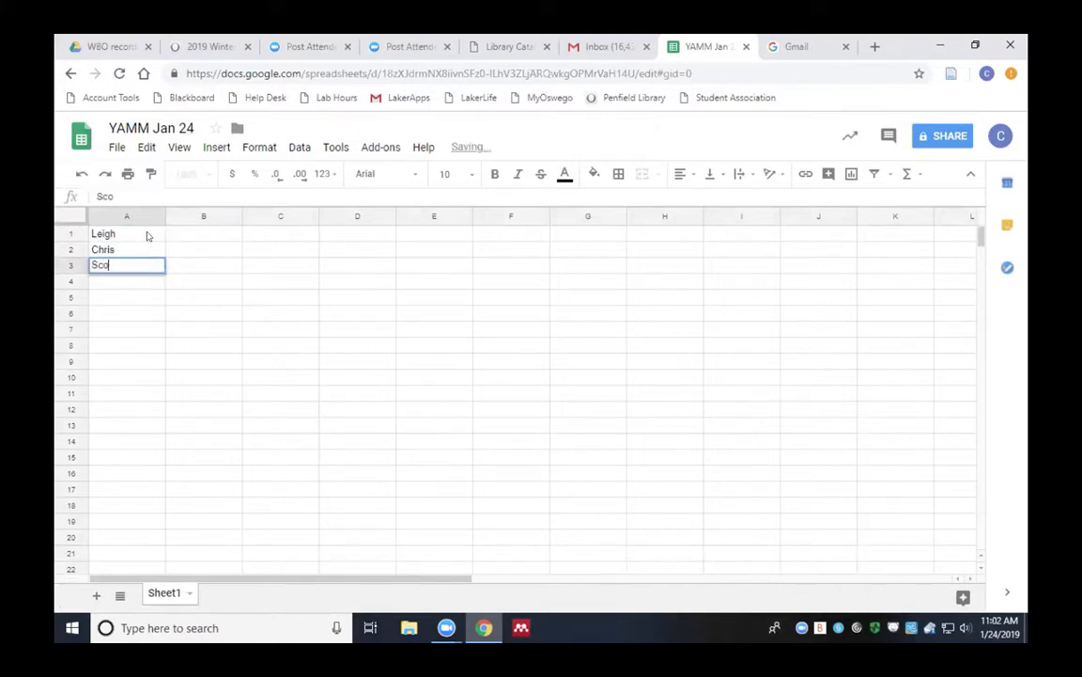
{"action": "key", "text": "Return"}
{"action": "type", "text": "Jason"}
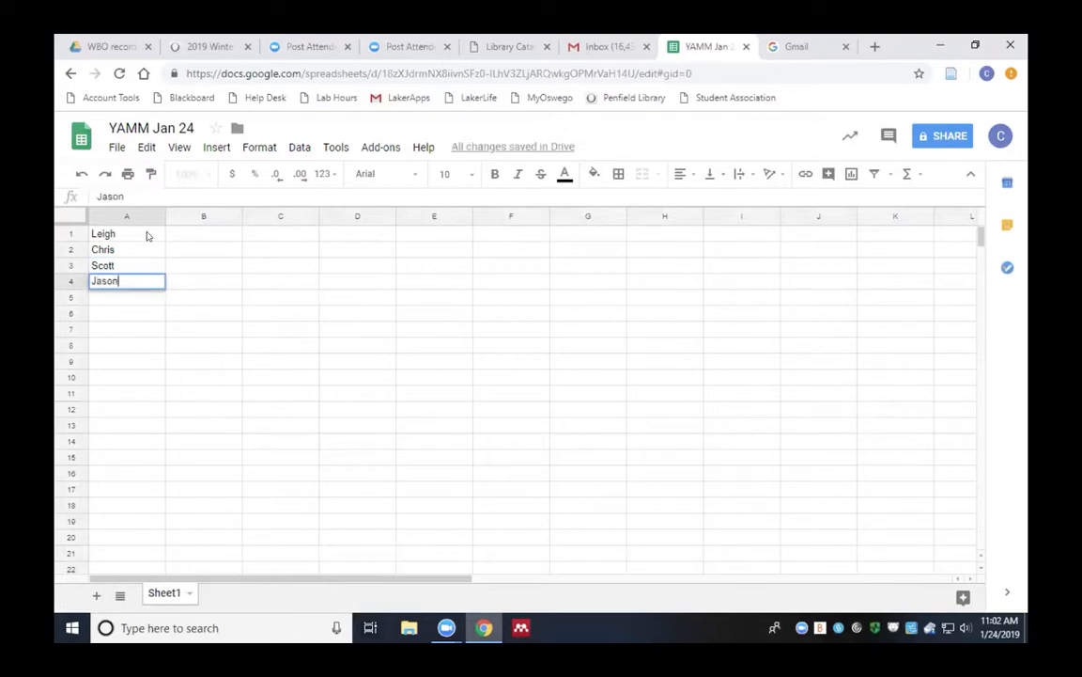
{"action": "key", "text": "Return"}
{"action": "type", "text": "Cas"}
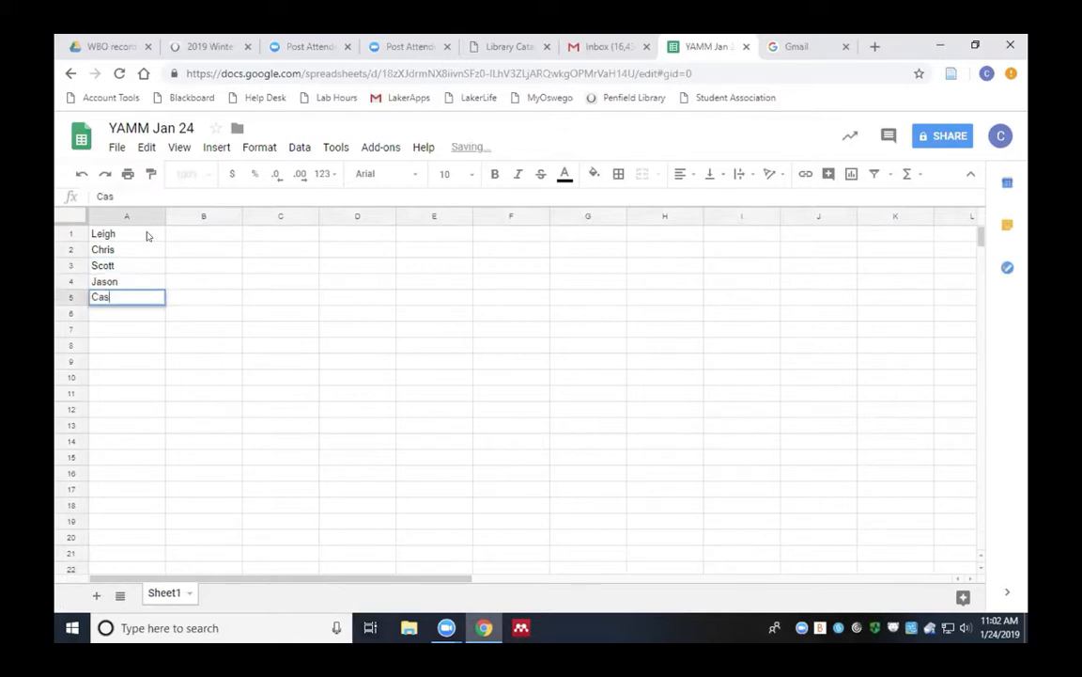
{"action": "type", "text": "ey"}
{"action": "left_click", "coordinate": [246, 246]}
Insert an empty row above the names and type the header 'Name' in A1
{"action": "left_click", "coordinate": [73, 231]}
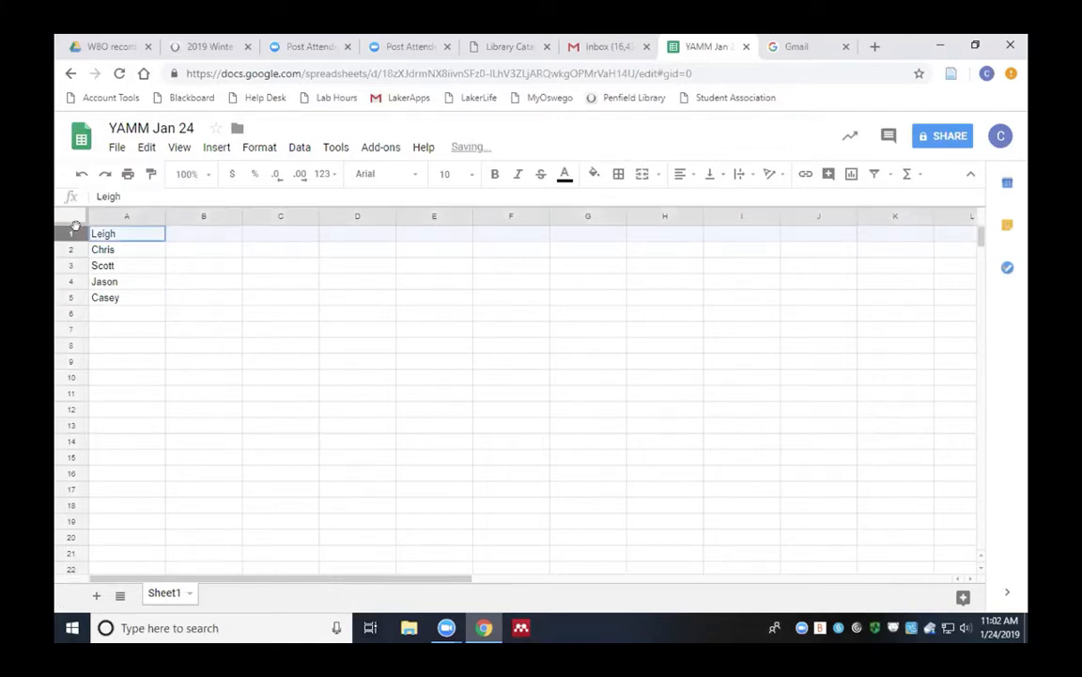
{"action": "right_click", "coordinate": [75, 226]}
{"action": "left_click", "coordinate": [196, 340]}
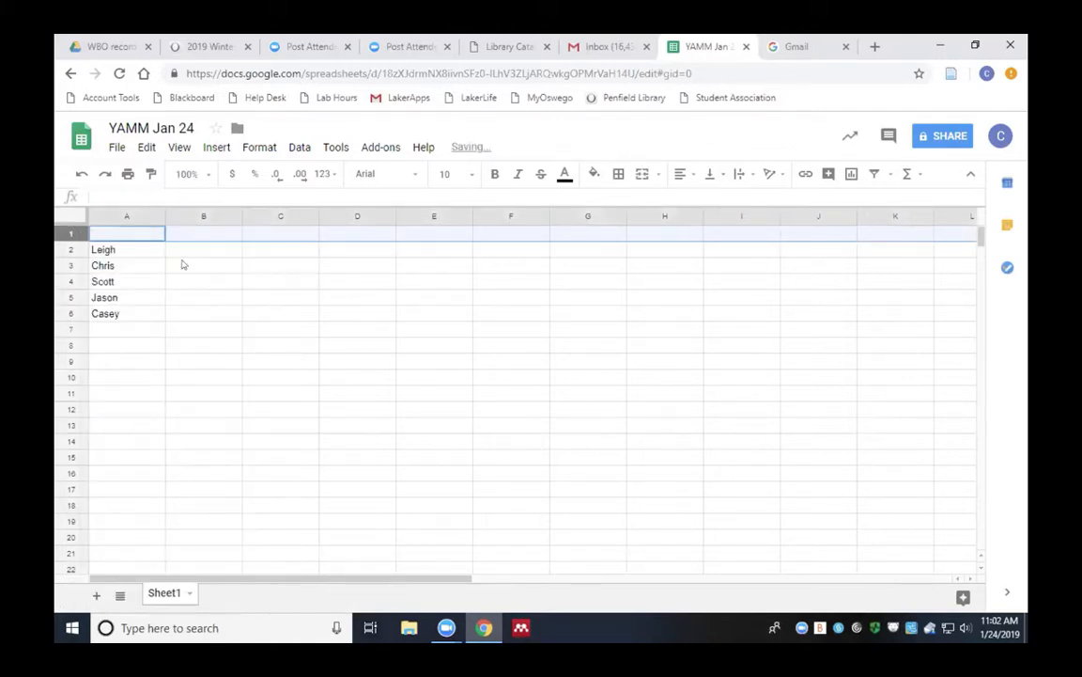
{"action": "double_click", "coordinate": [141, 233]}
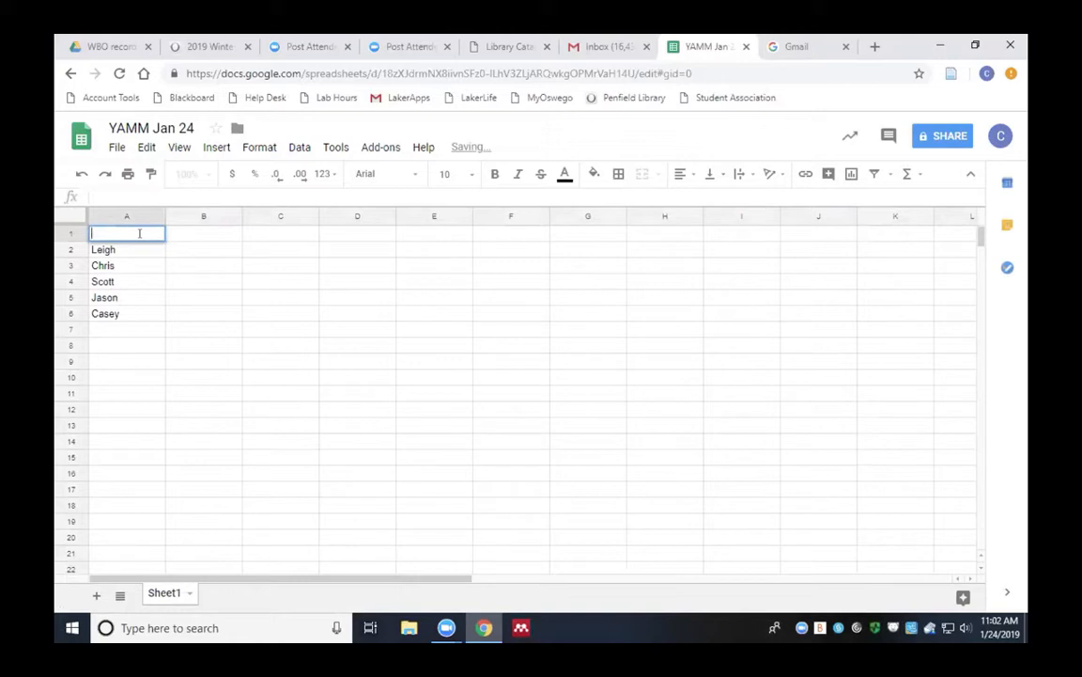
{"action": "type", "text": "Name"}
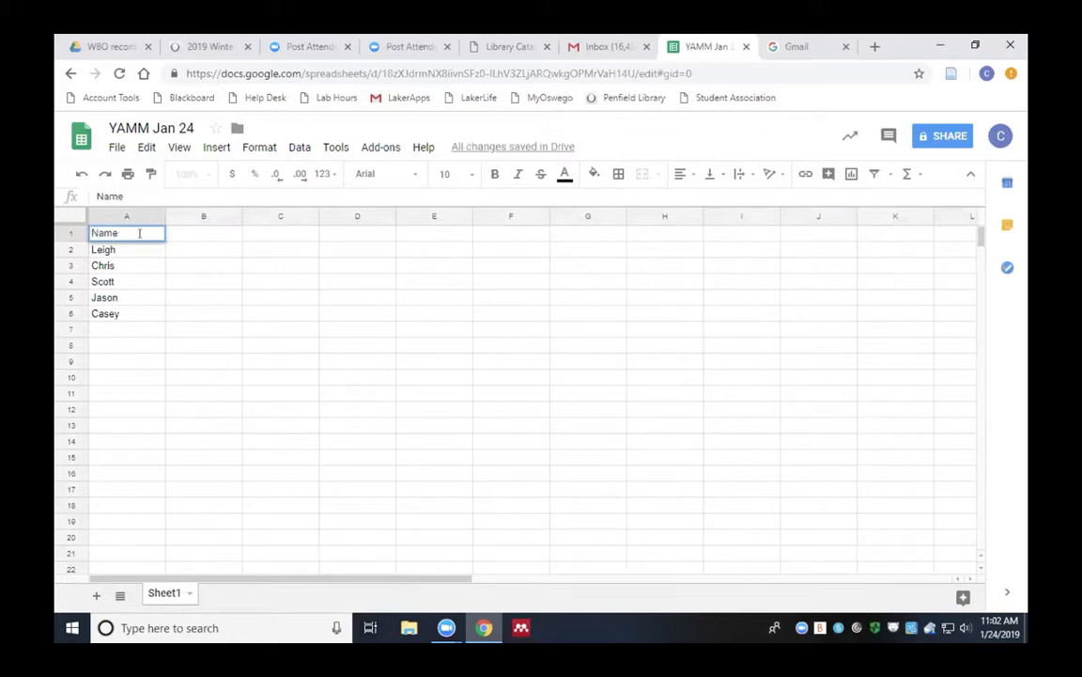
Enter 'Email' as the column header in B1
{"action": "left_click", "coordinate": [218, 234]}
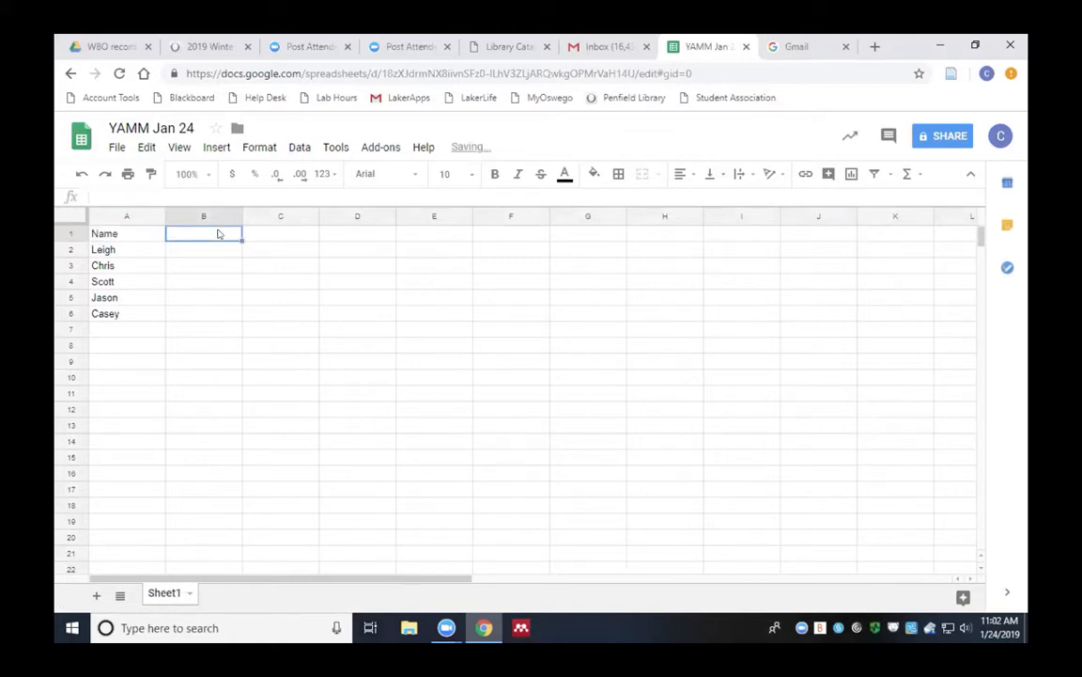
{"action": "double_click", "coordinate": [218, 234]}
{"action": "type", "text": "Email"}
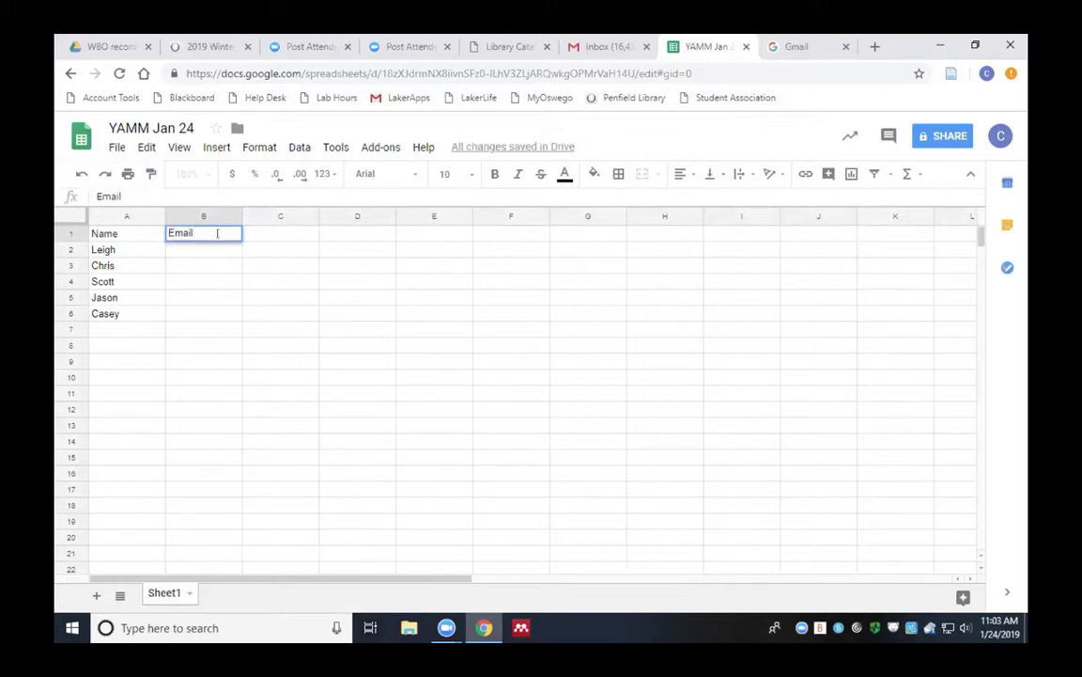
{"action": "key", "text": "Return"}
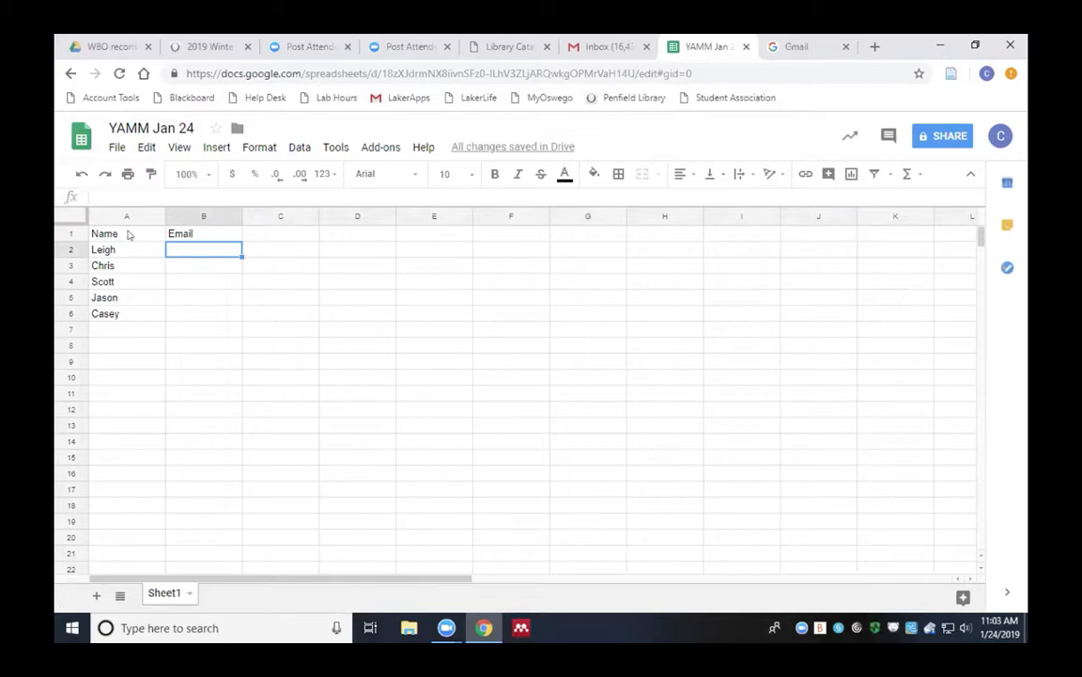
Replace a mistyped header in C1 with 'UniqueCode'
{"action": "left_click", "coordinate": [252, 234]}
{"action": "type", "text": "L"}
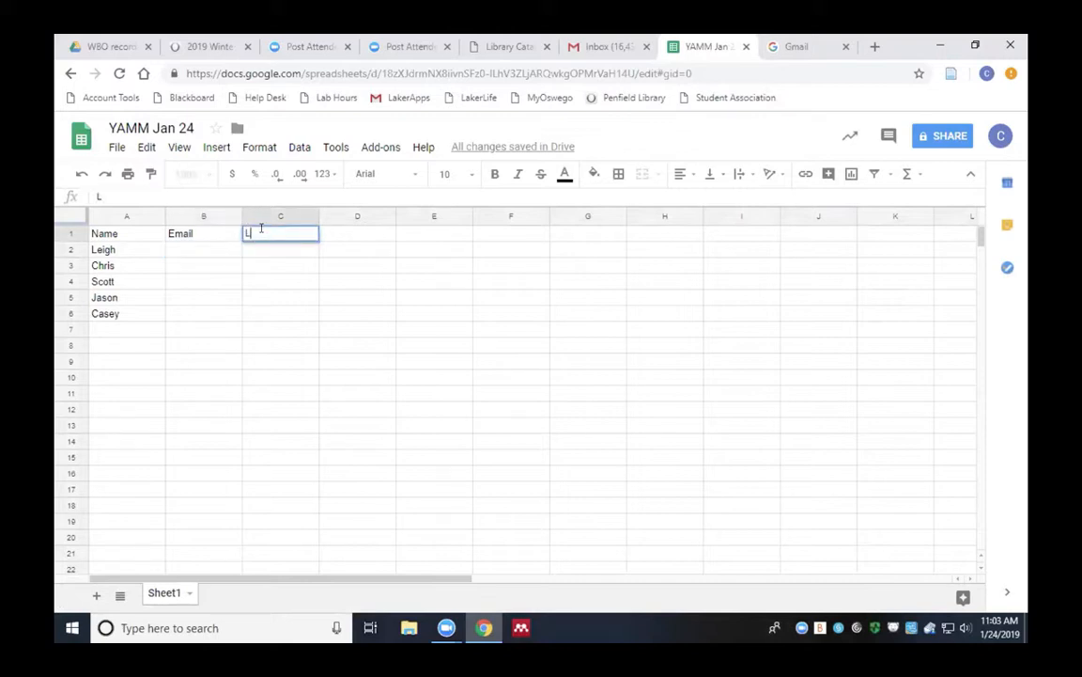
{"action": "type", "text": "aS"}
{"action": "type", "text": "tNa"}
{"action": "type", "text": "mE"}
{"action": "key", "text": "BackSpace"}
{"action": "type", "text": "E"}
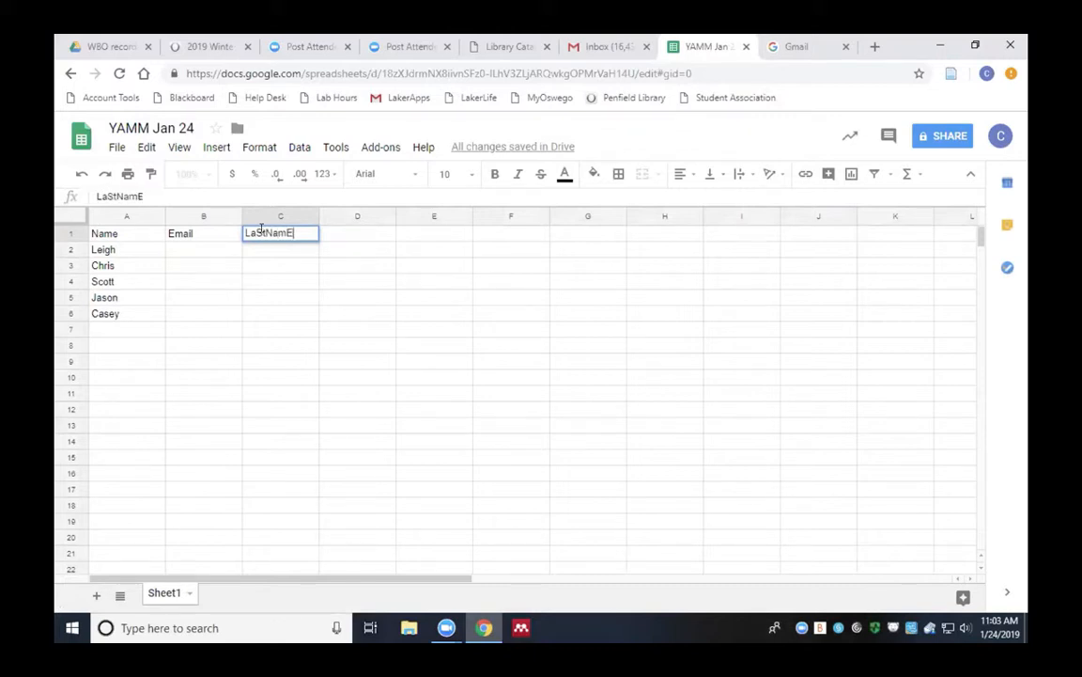
{"action": "type", "text": "75"}
{"action": "left_click", "coordinate": [230, 266]}
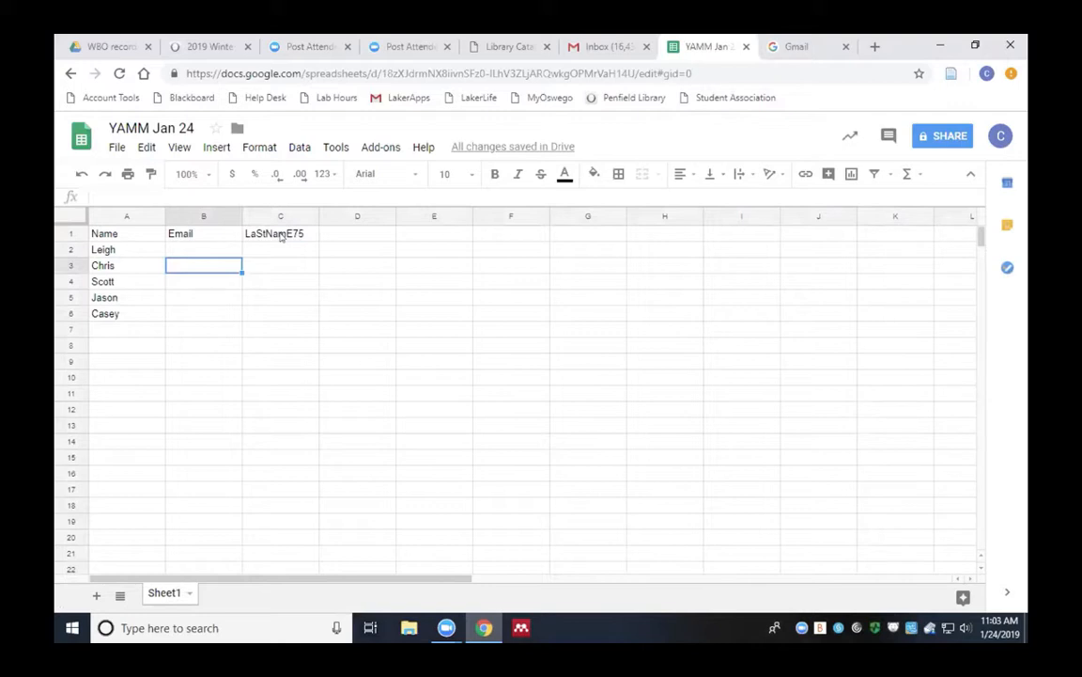
{"action": "left_click", "coordinate": [280, 238]}
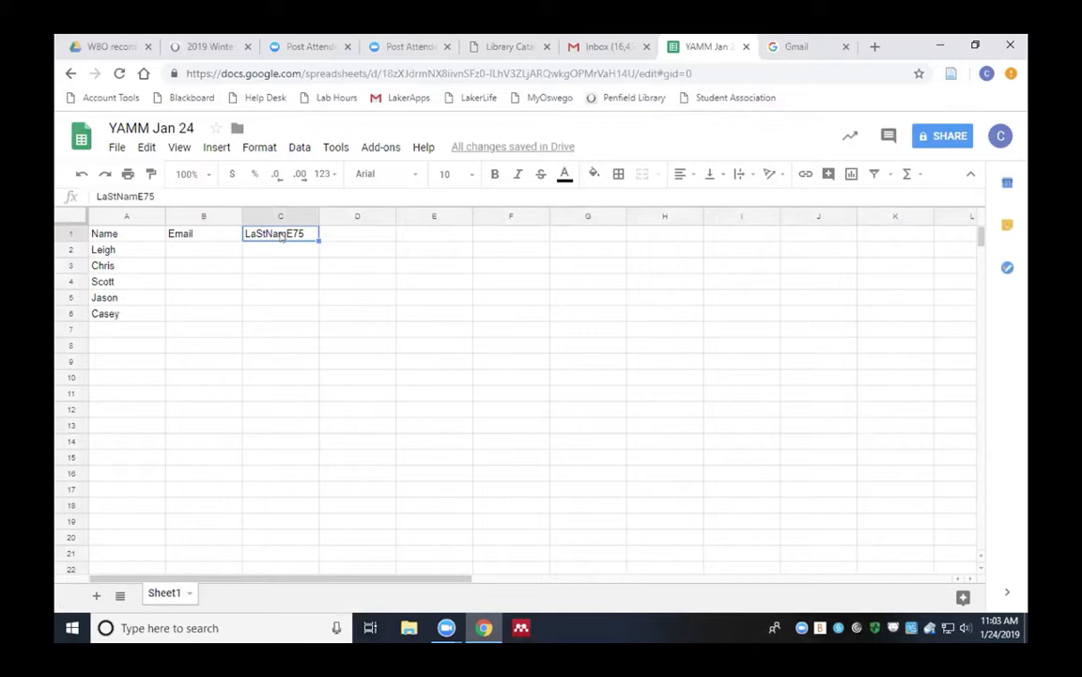
{"action": "key", "text": "Delete"}
{"action": "type", "text": "Uni"}
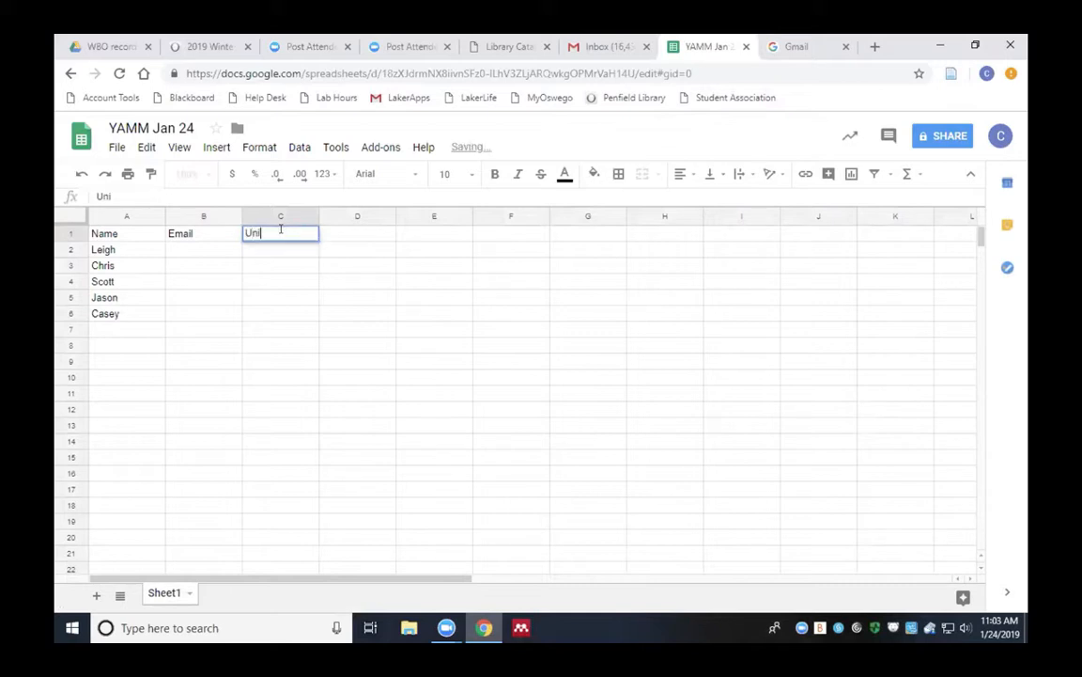
{"action": "type", "text": "queCode"}
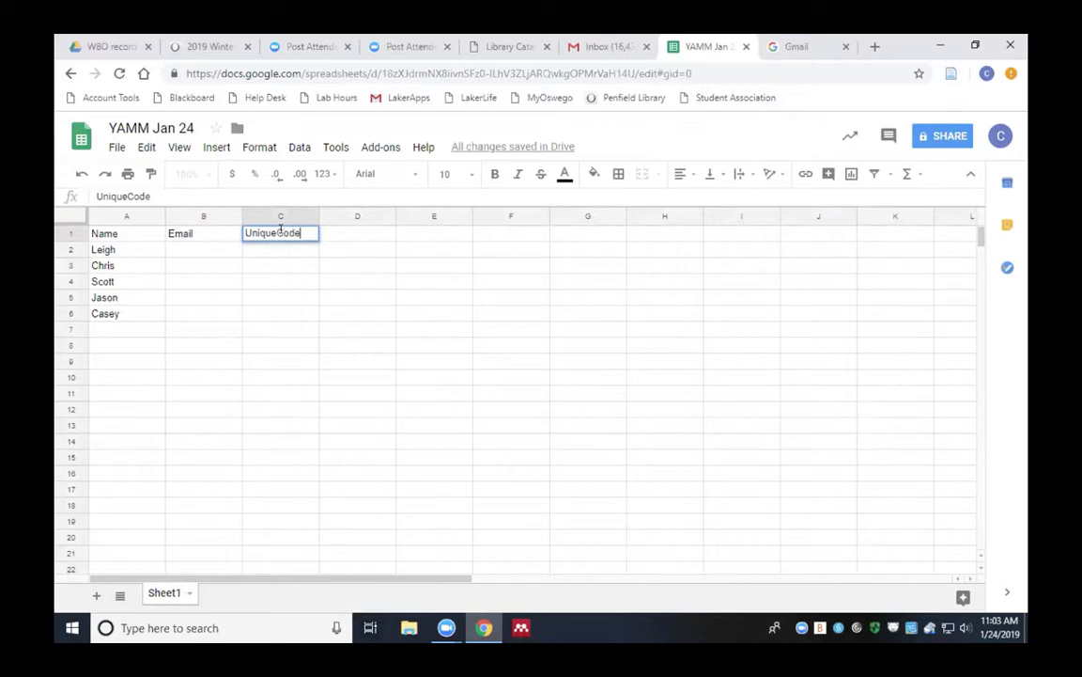
{"action": "left_click", "coordinate": [228, 256]}
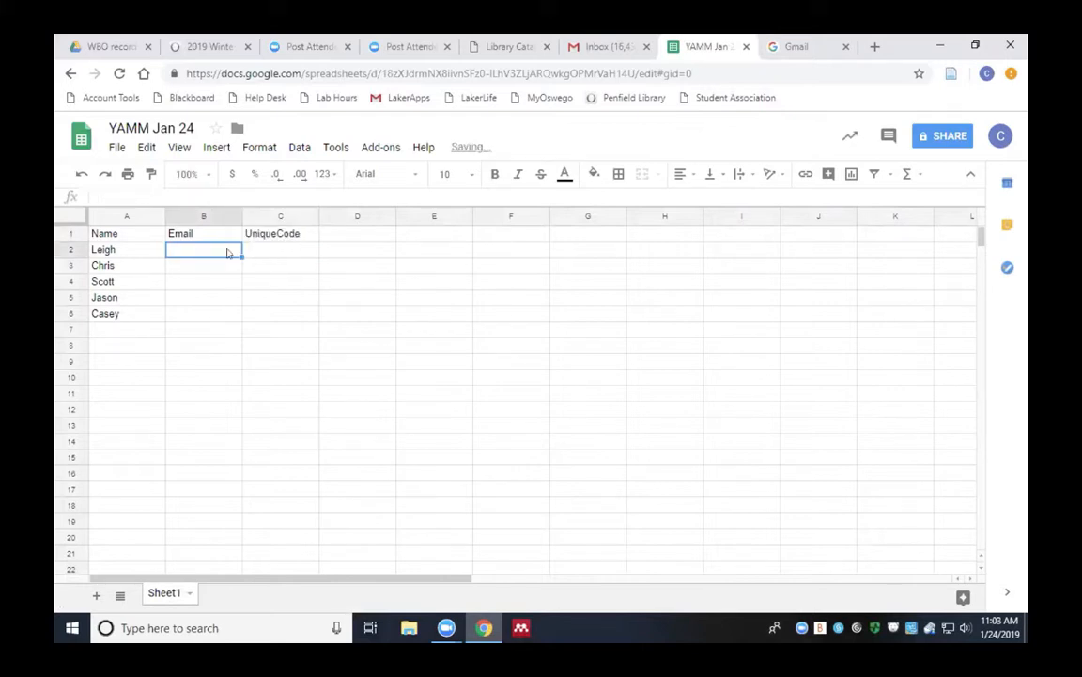
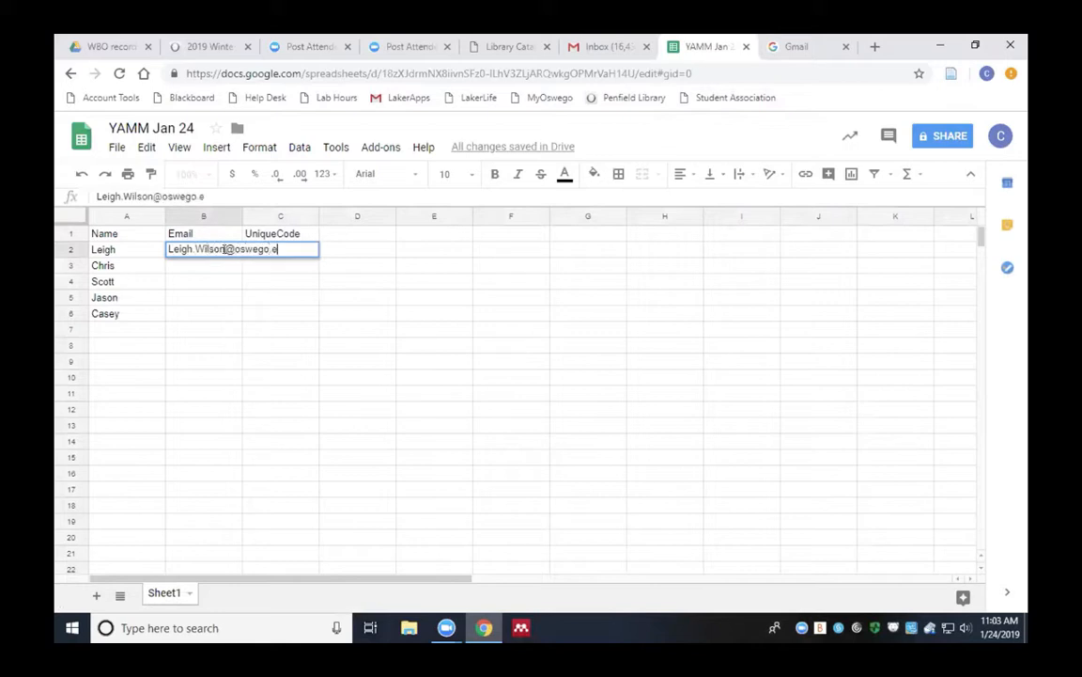
Type the first three contacts' email addresses into B2, B3 and B4
{"action": "key", "text": "Return"}
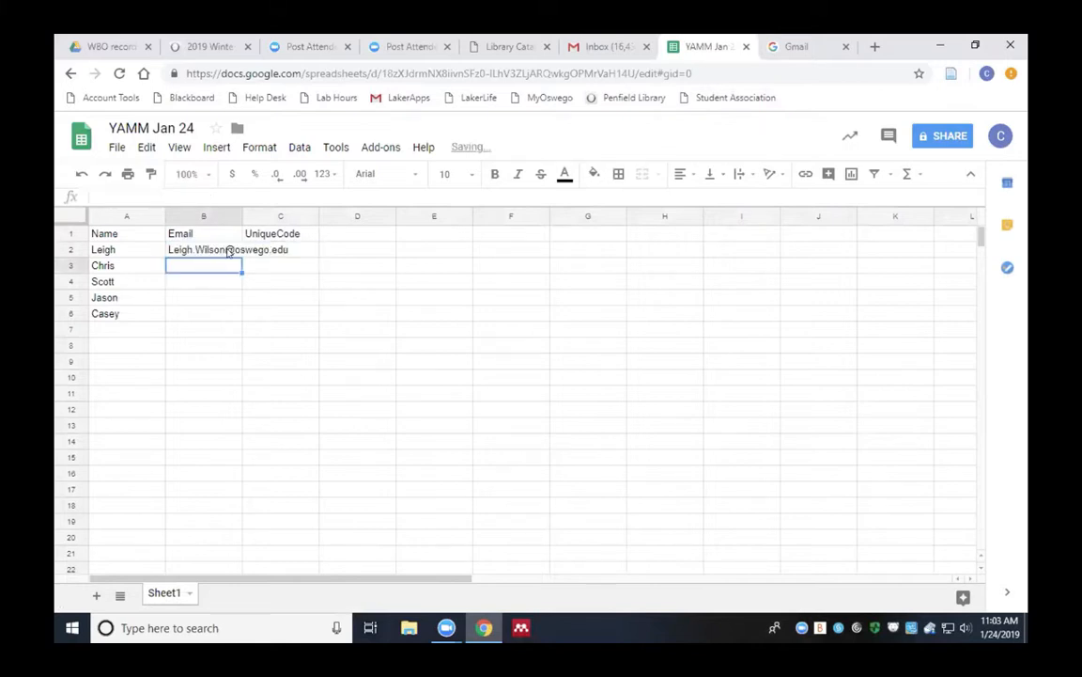
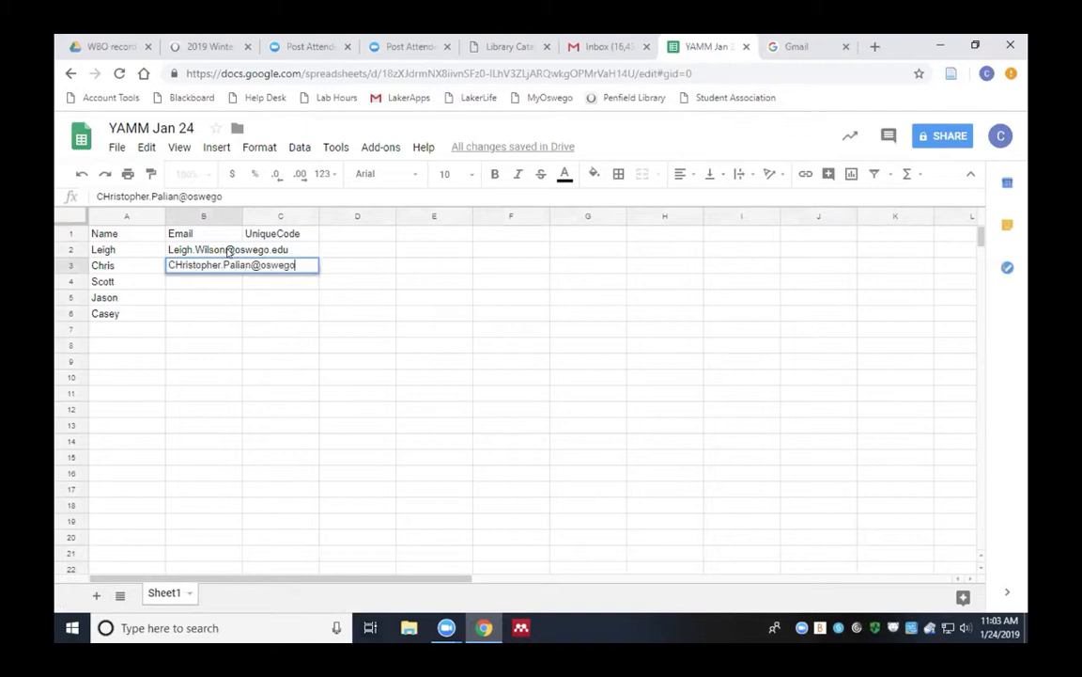
{"action": "key", "text": "Return"}
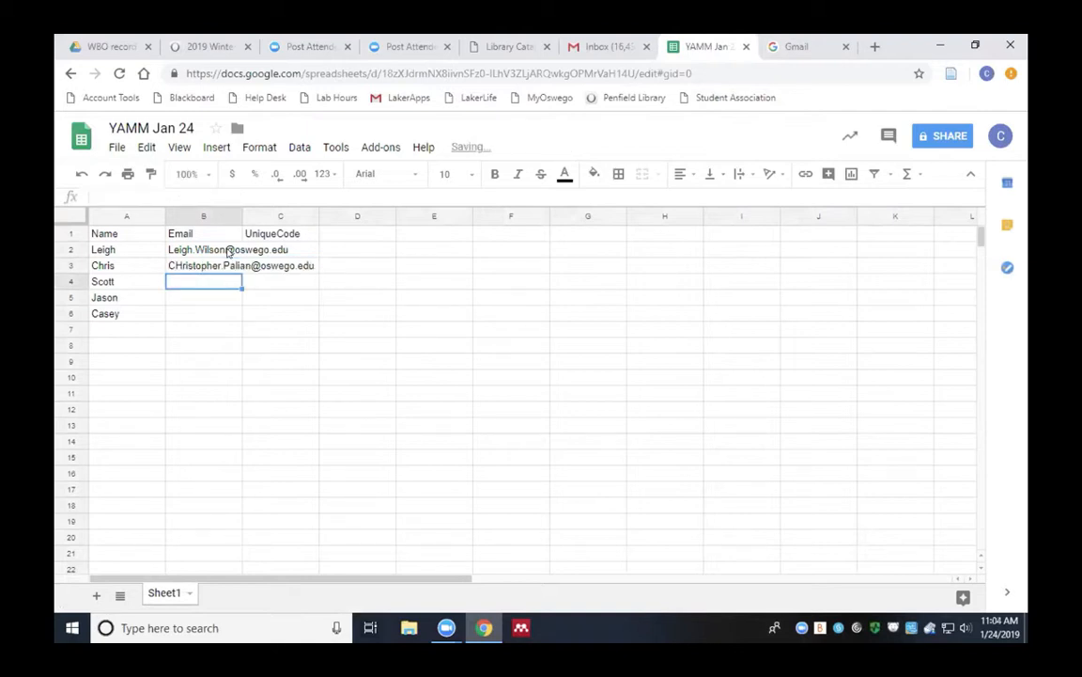
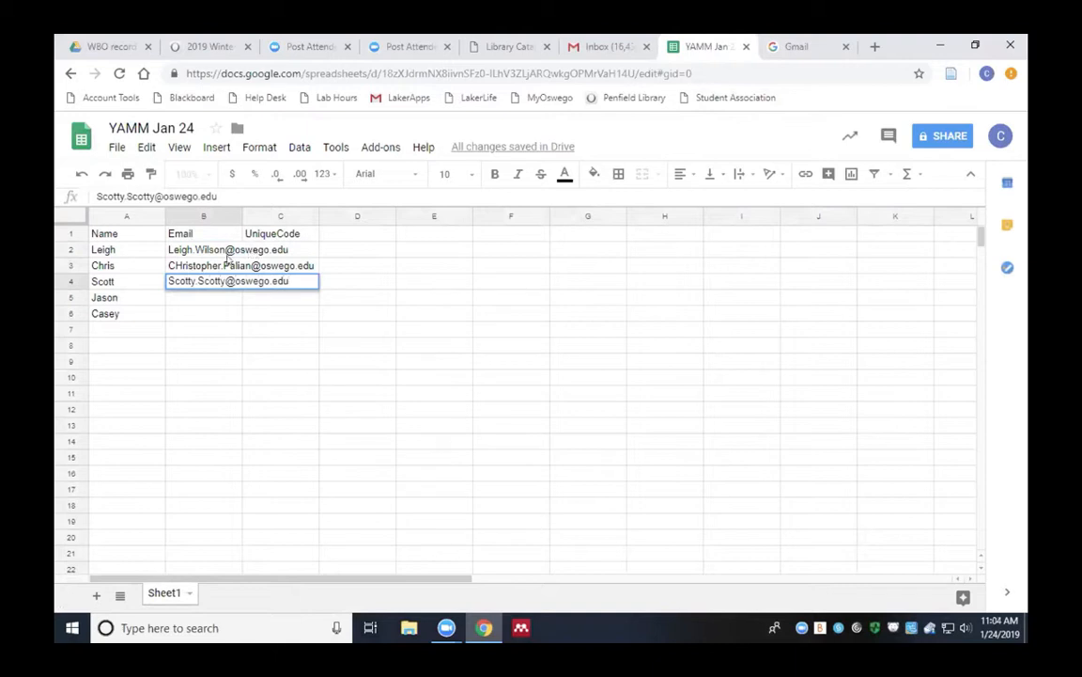
{"action": "left_click", "coordinate": [201, 300]}
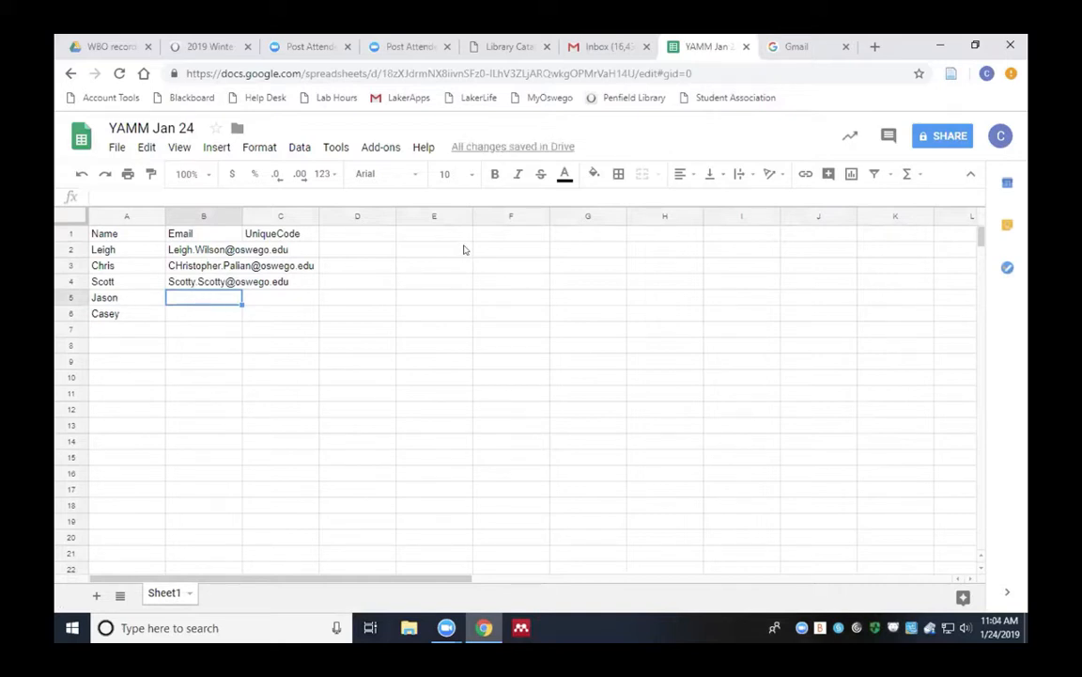
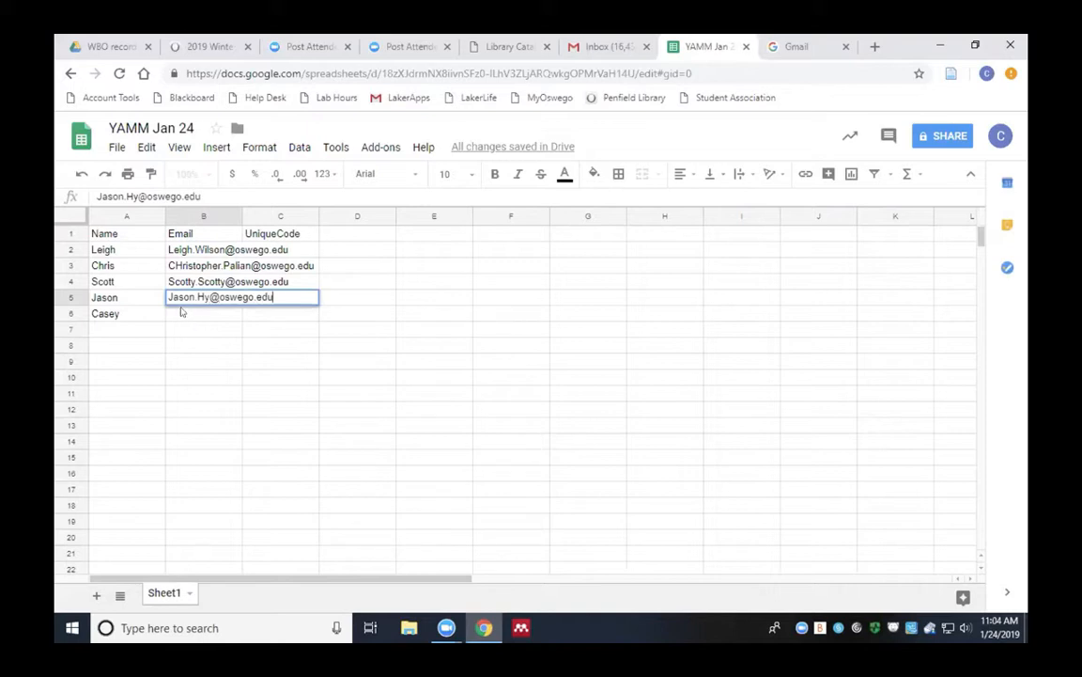
Enter the fourth contact's email address in B5, fixing a typo
{"action": "key", "text": "Return"}
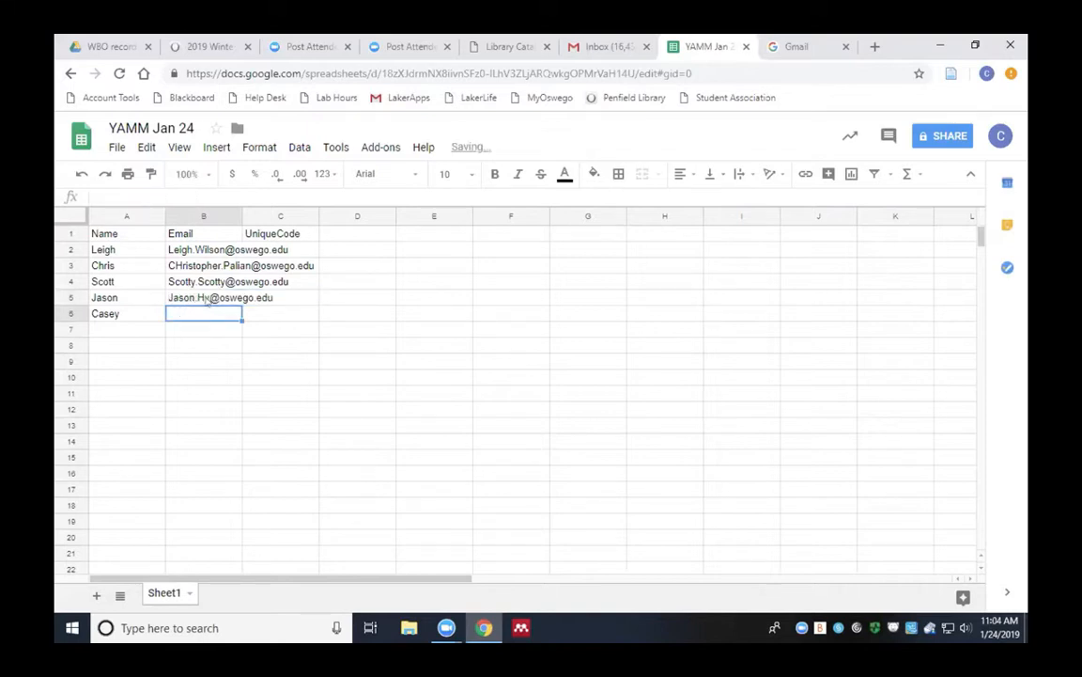
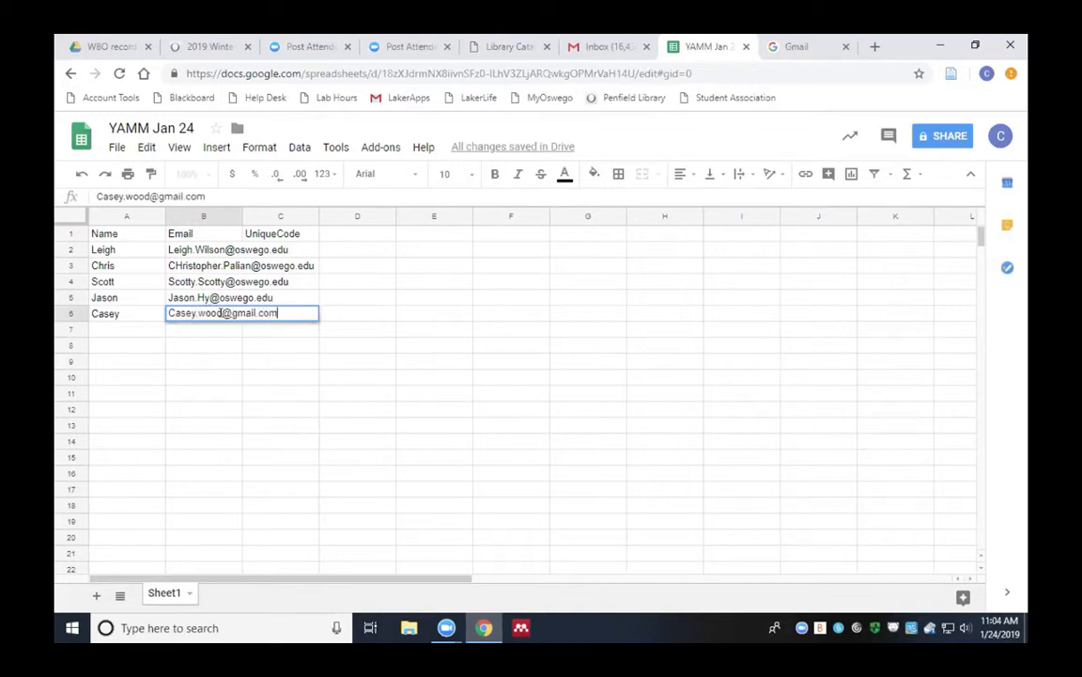
Enter the fifth contact's Gmail address in B6, correcting the domain and adding digits
{"action": "left_click", "coordinate": [222, 313]}
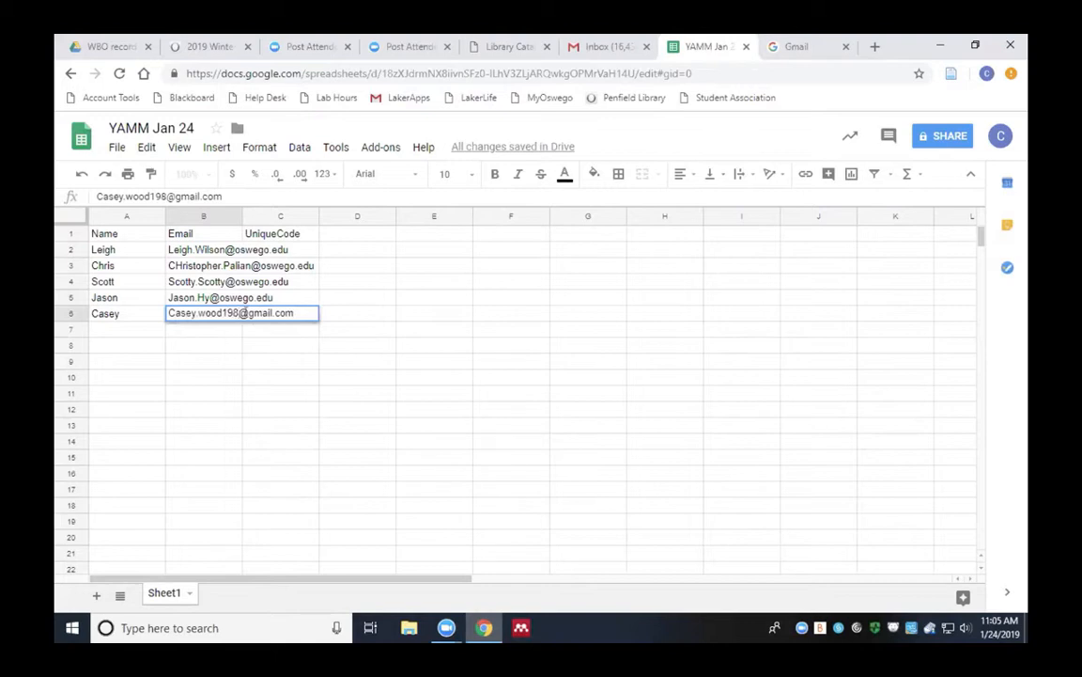
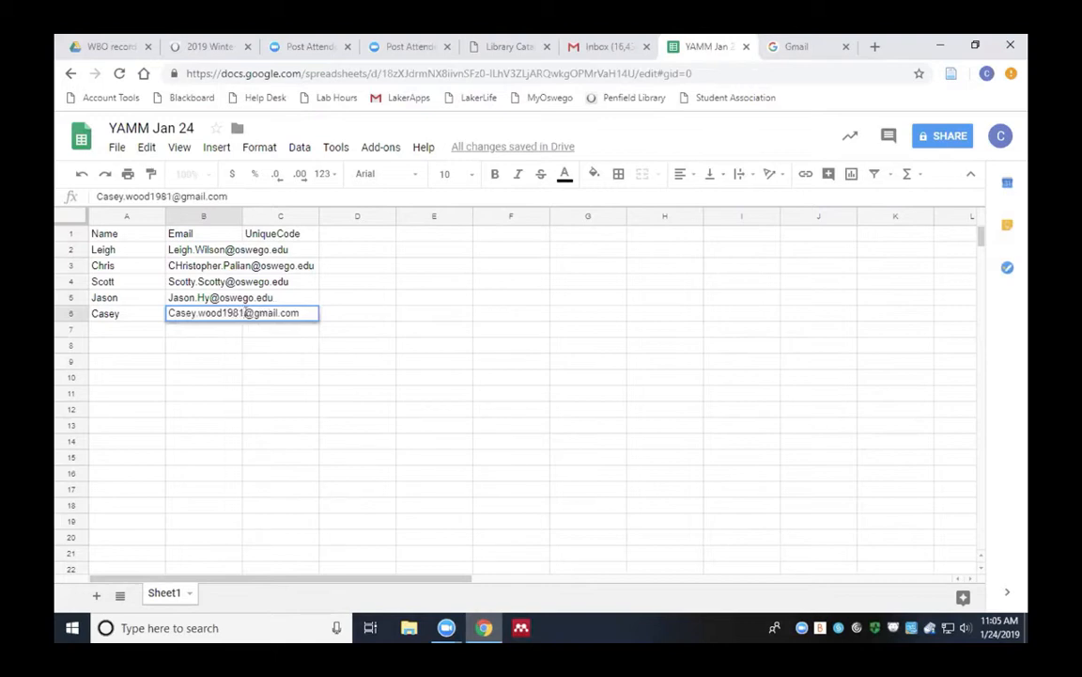
{"action": "left_click", "coordinate": [226, 334]}
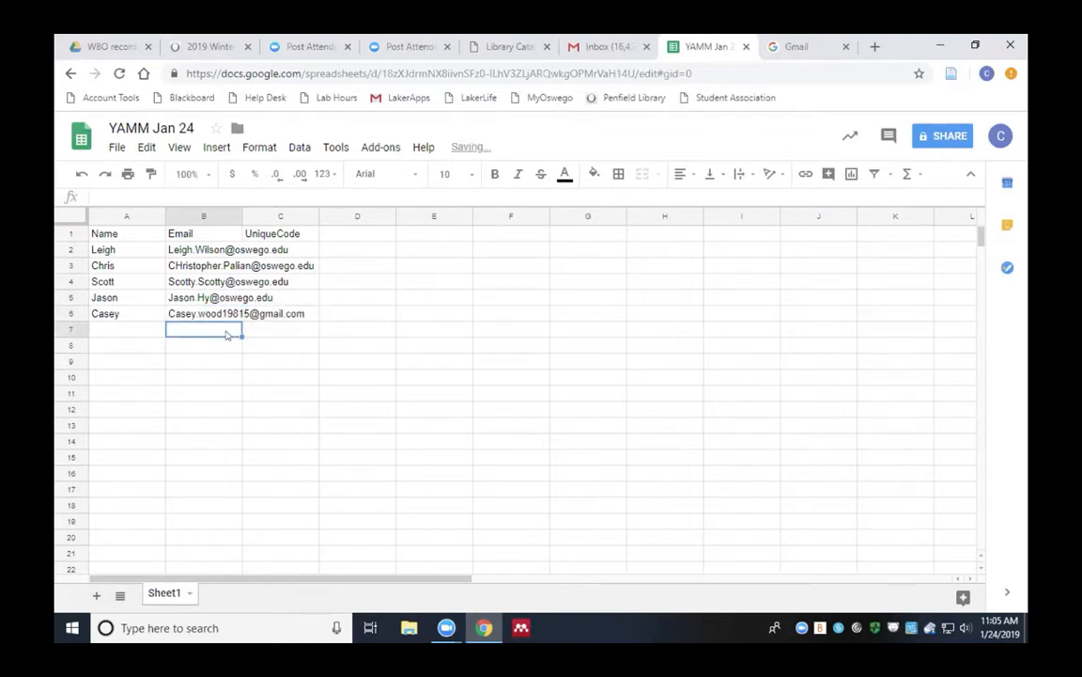
Auto-fit column B to the longest email address, then deselect the column
{"action": "double_click", "coordinate": [243, 216]}
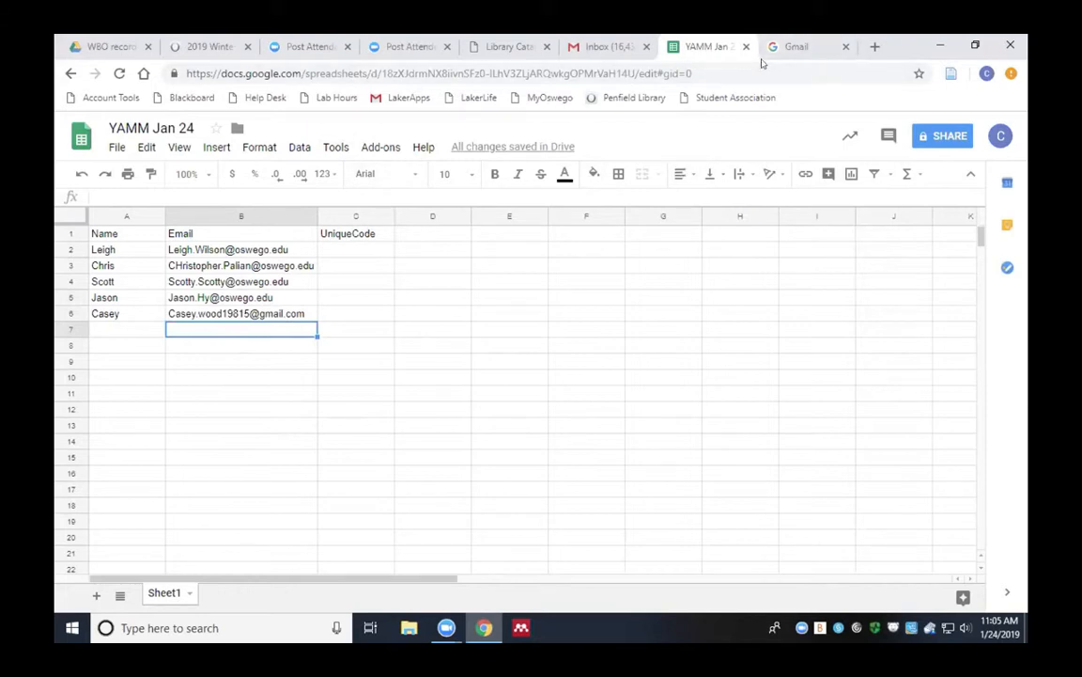
{"action": "left_click", "coordinate": [664, 297]}
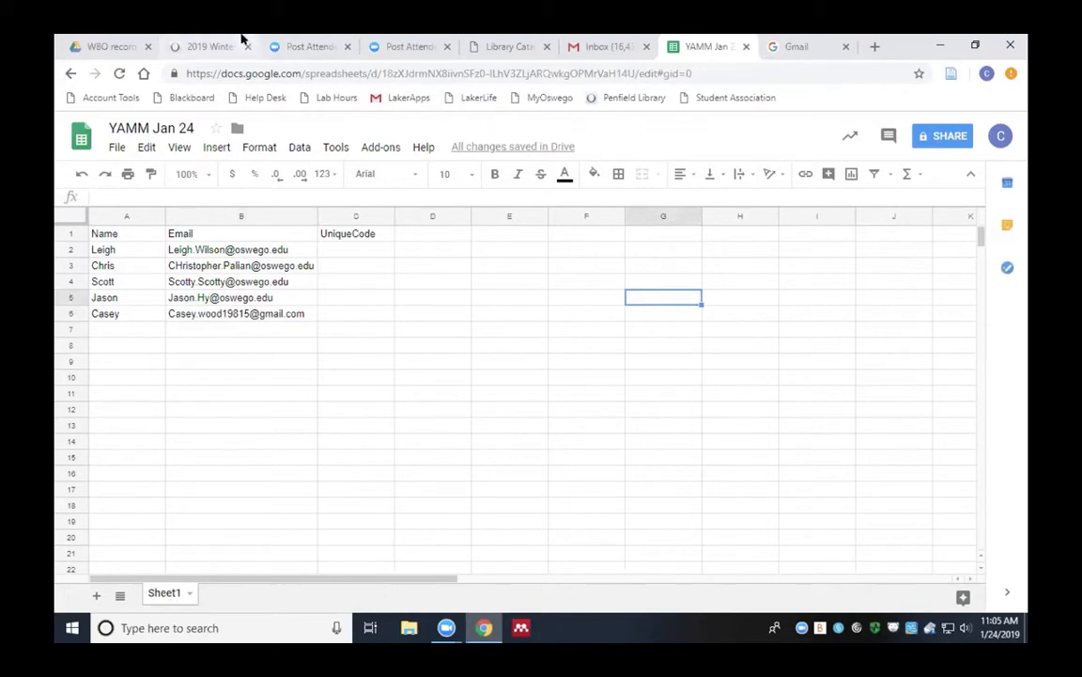
Cycle through the open Chrome tabs and settle on the Gmail inbox tab
{"action": "key", "text": "ctrl+shift+Tab"}
{"action": "key", "text": "ctrl+shift+Tab"}
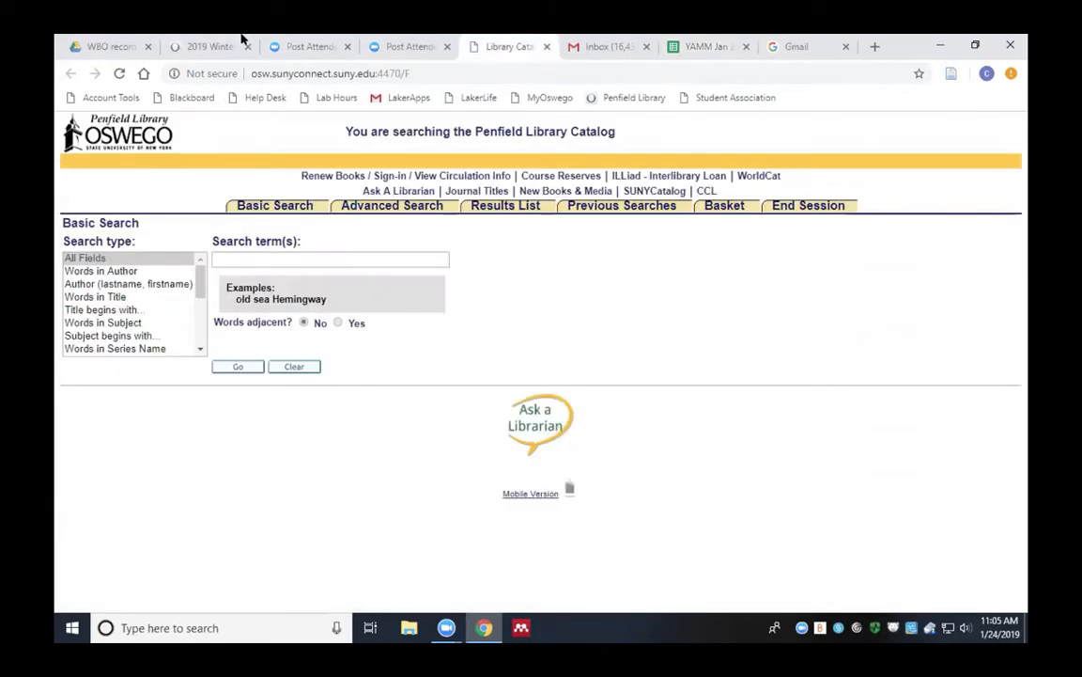
{"action": "key", "text": "ctrl+shift+Tab"}
{"action": "key", "text": "ctrl+shift+Tab"}
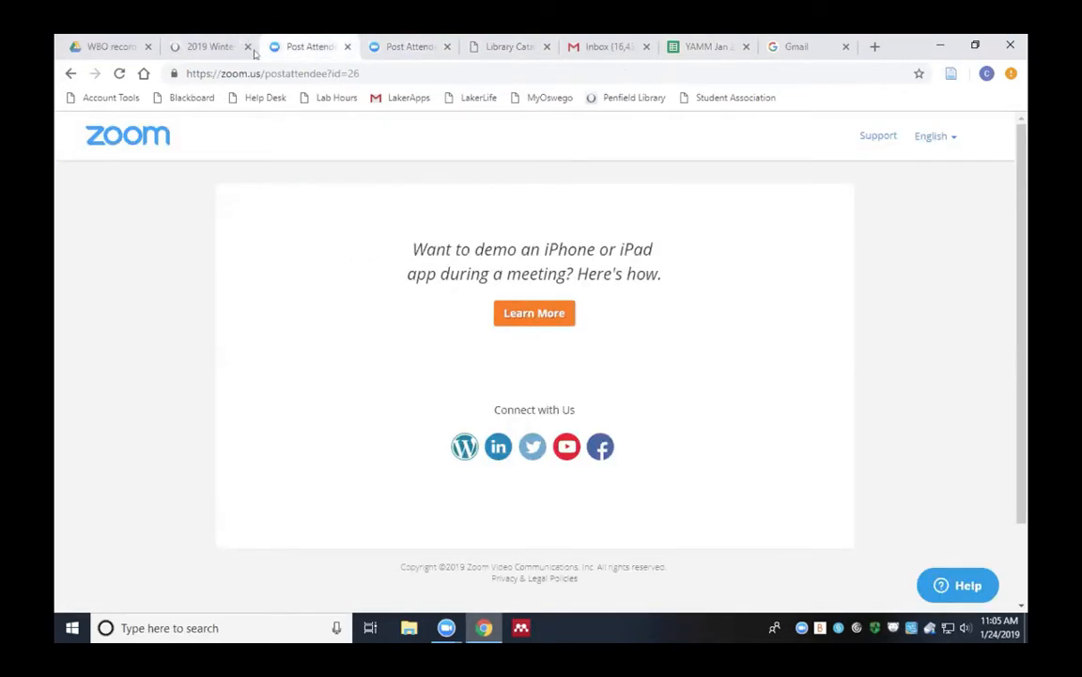
{"action": "key", "text": "ctrl+shift+Tab"}
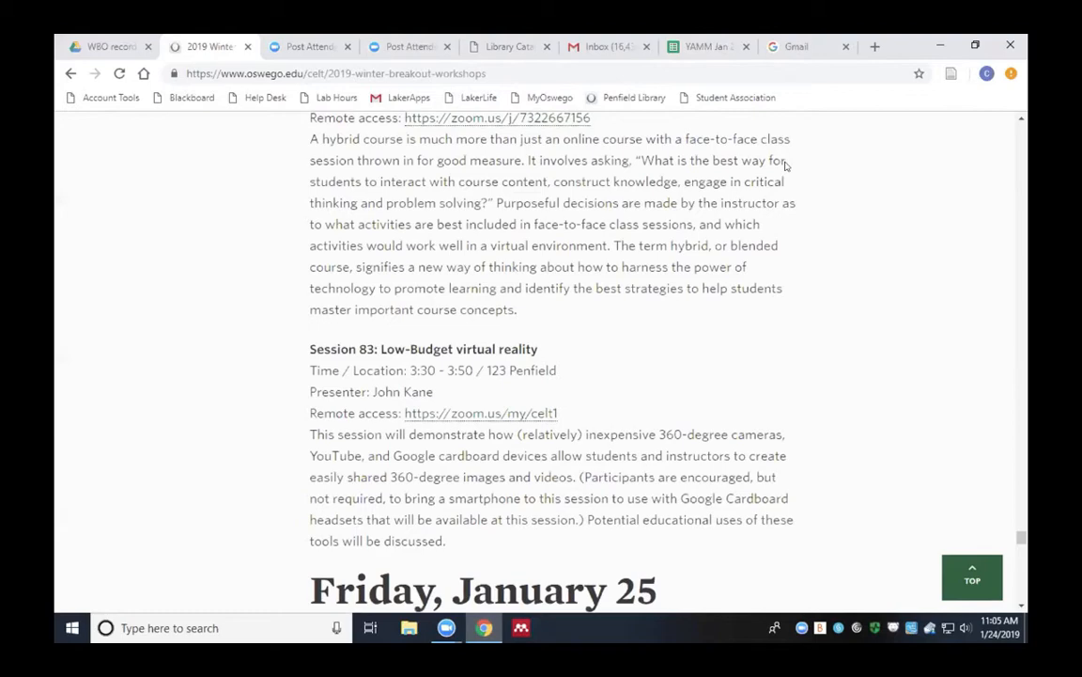
{"action": "left_click", "coordinate": [690, 47]}
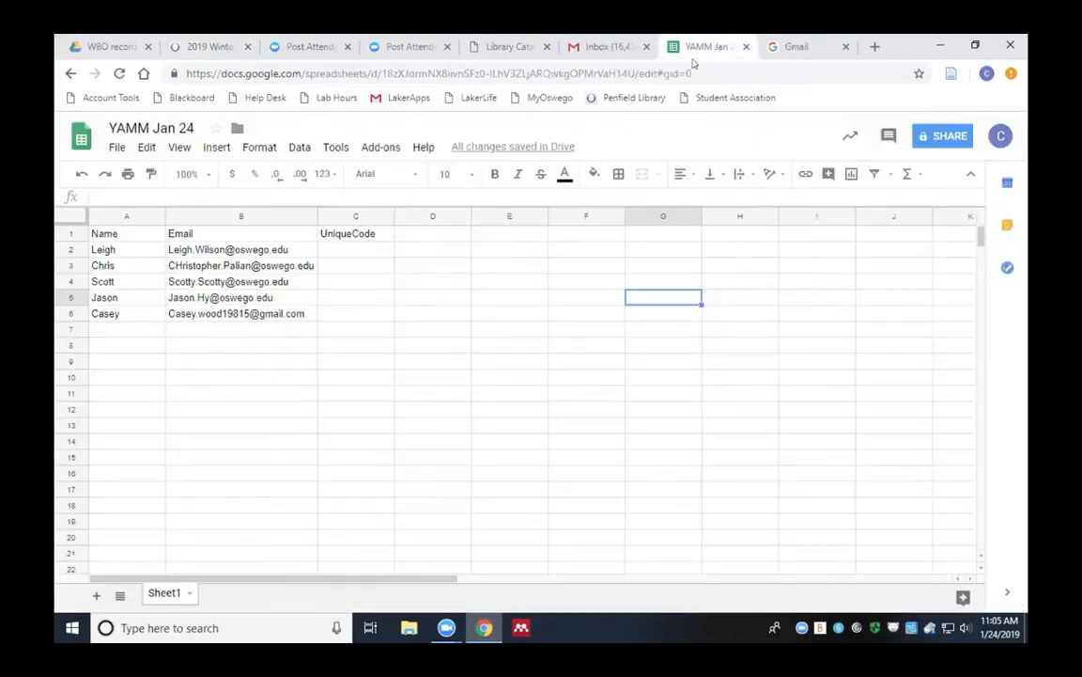
{"action": "left_click", "coordinate": [797, 46]}
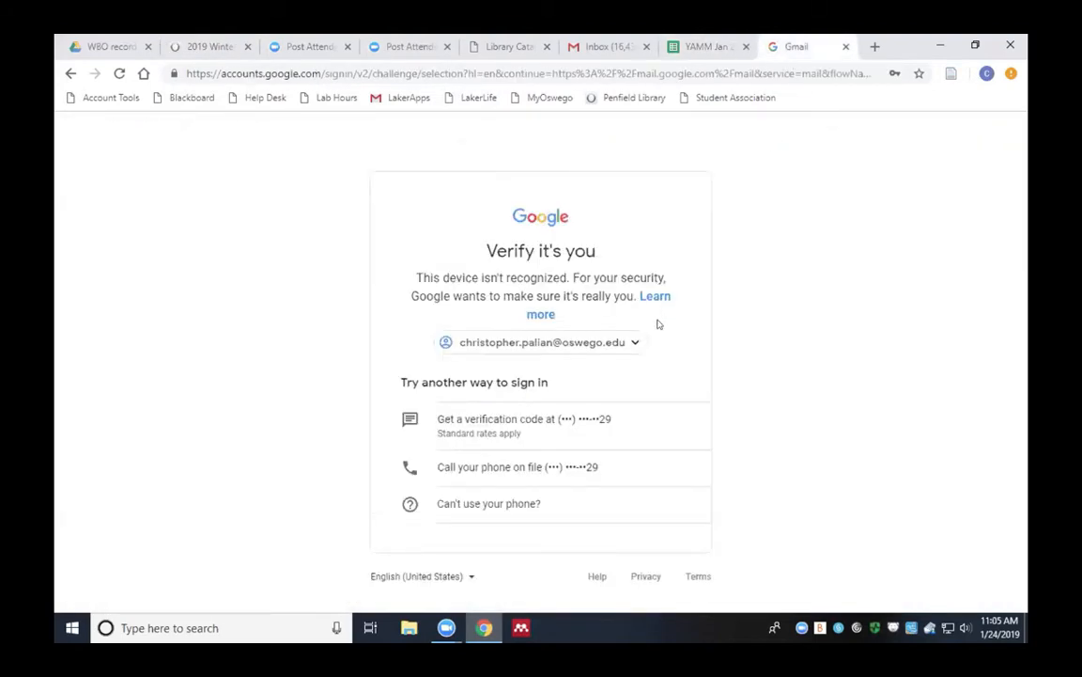
{"action": "left_click", "coordinate": [512, 54]}
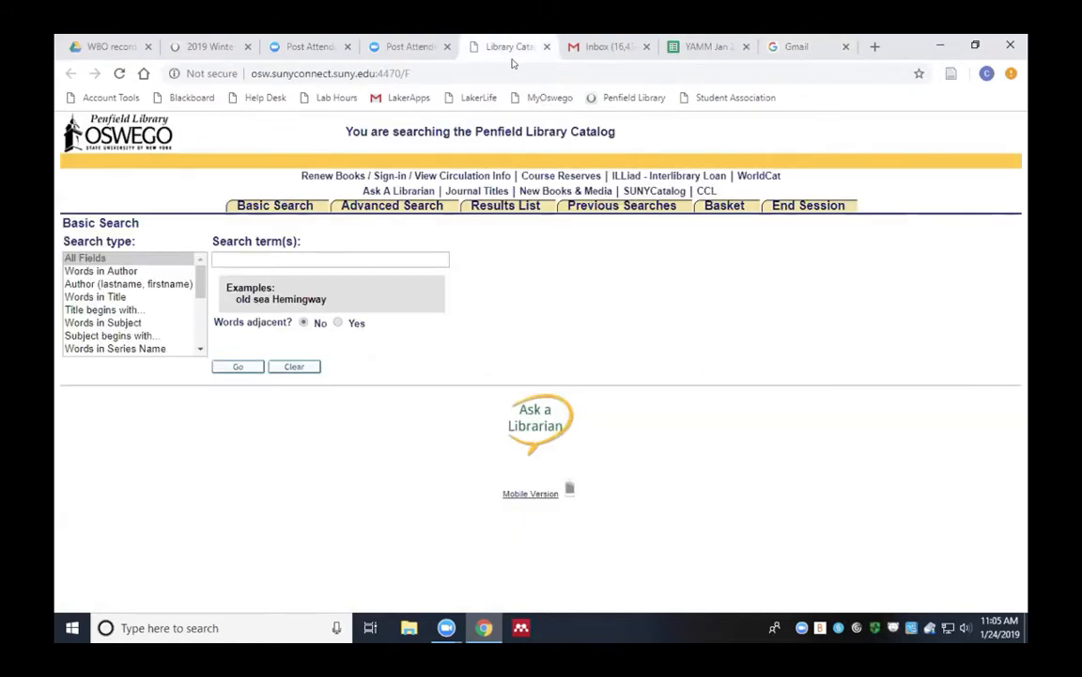
{"action": "left_click", "coordinate": [601, 46]}
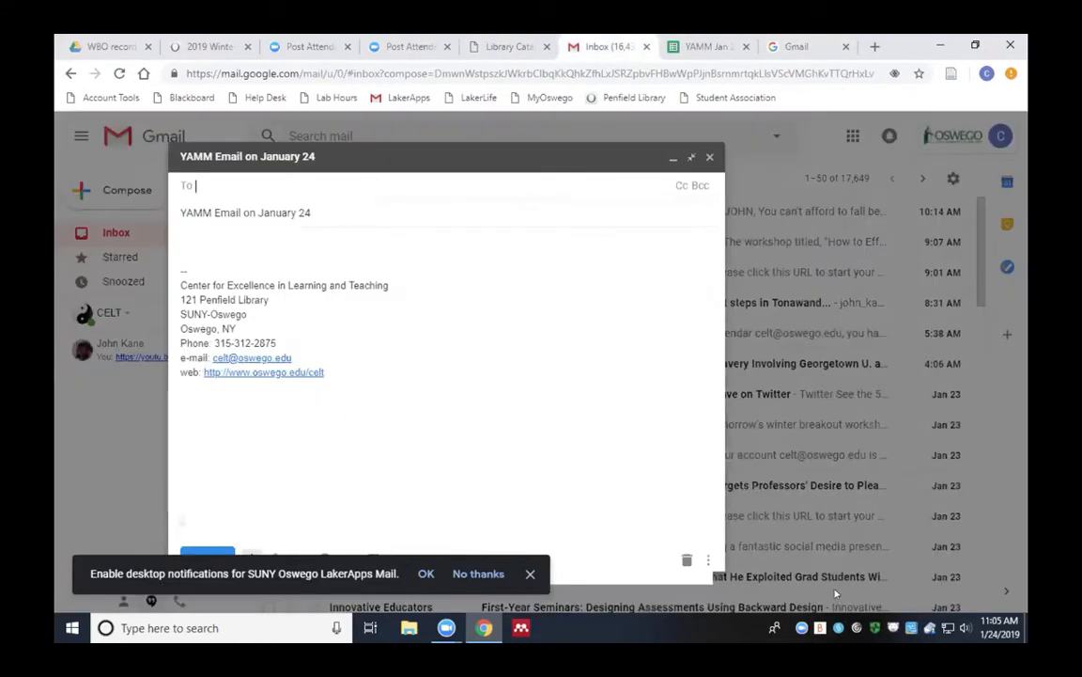
{"action": "left_click", "coordinate": [827, 596]}
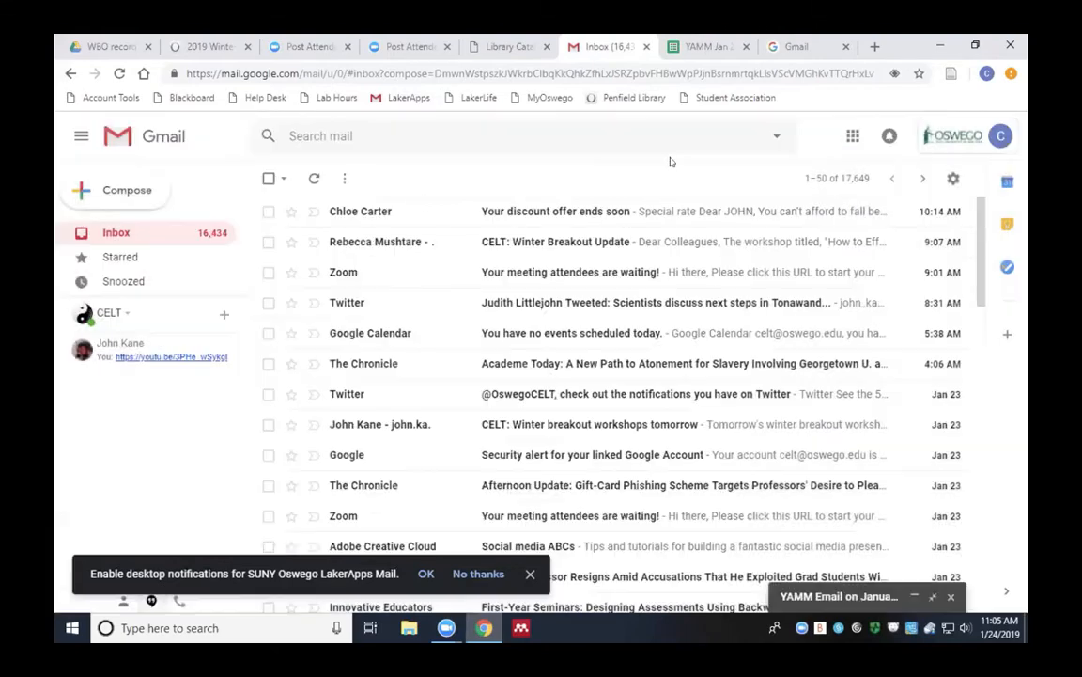
{"action": "left_click", "coordinate": [673, 157]}
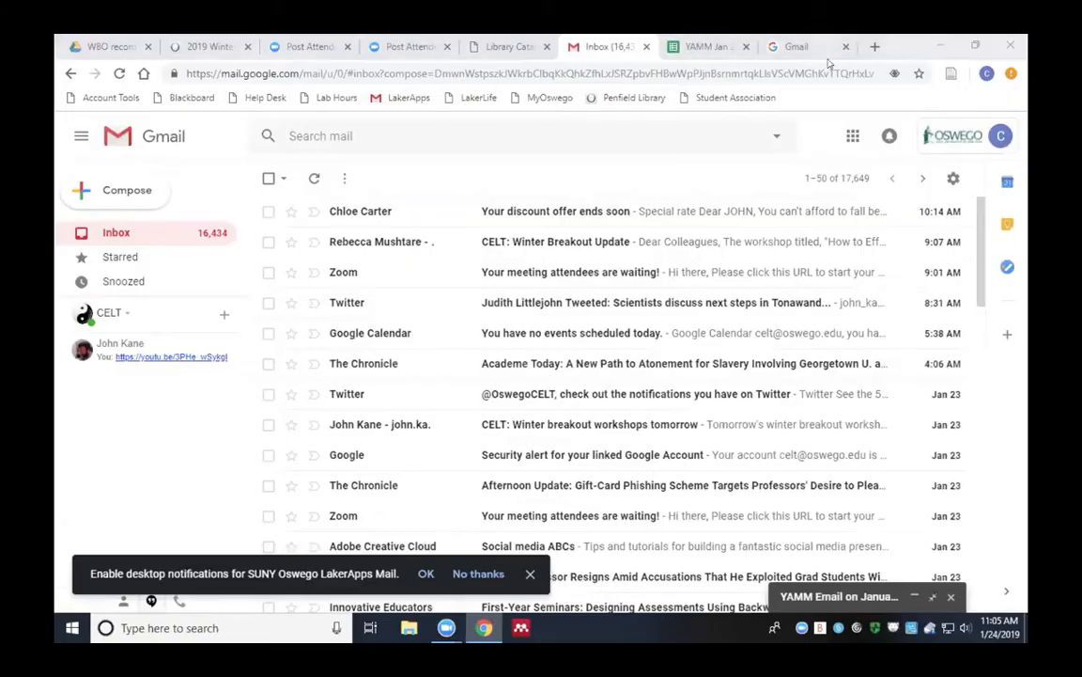
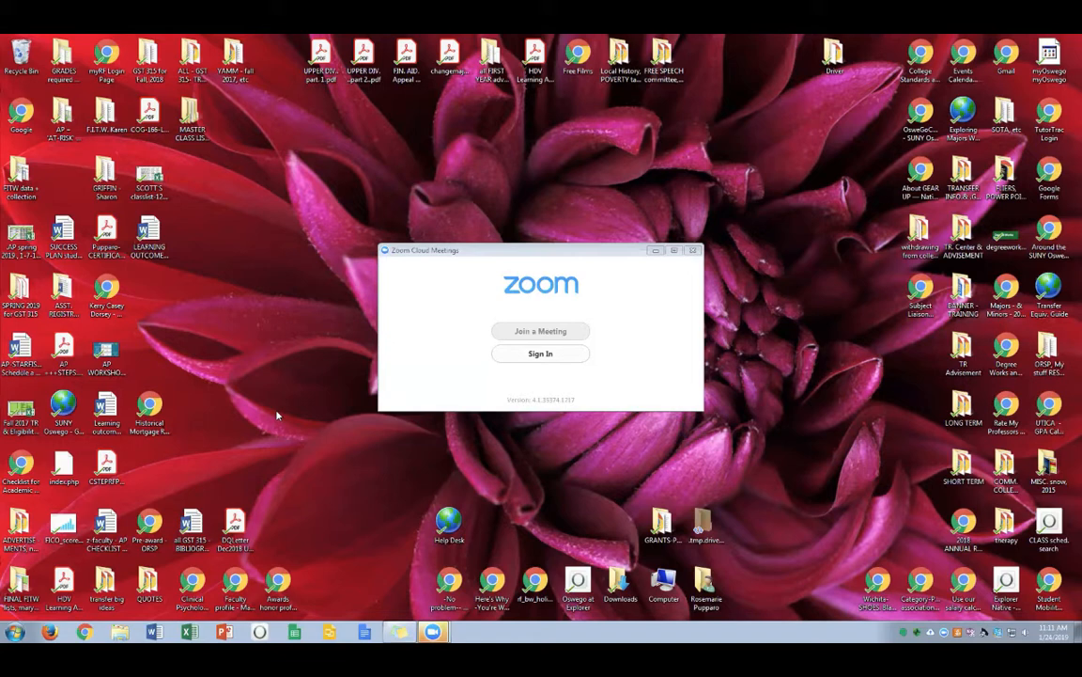
Close the Zoom meeting window and confirm Leave Meeting
{"action": "left_click", "coordinate": [693, 251]}
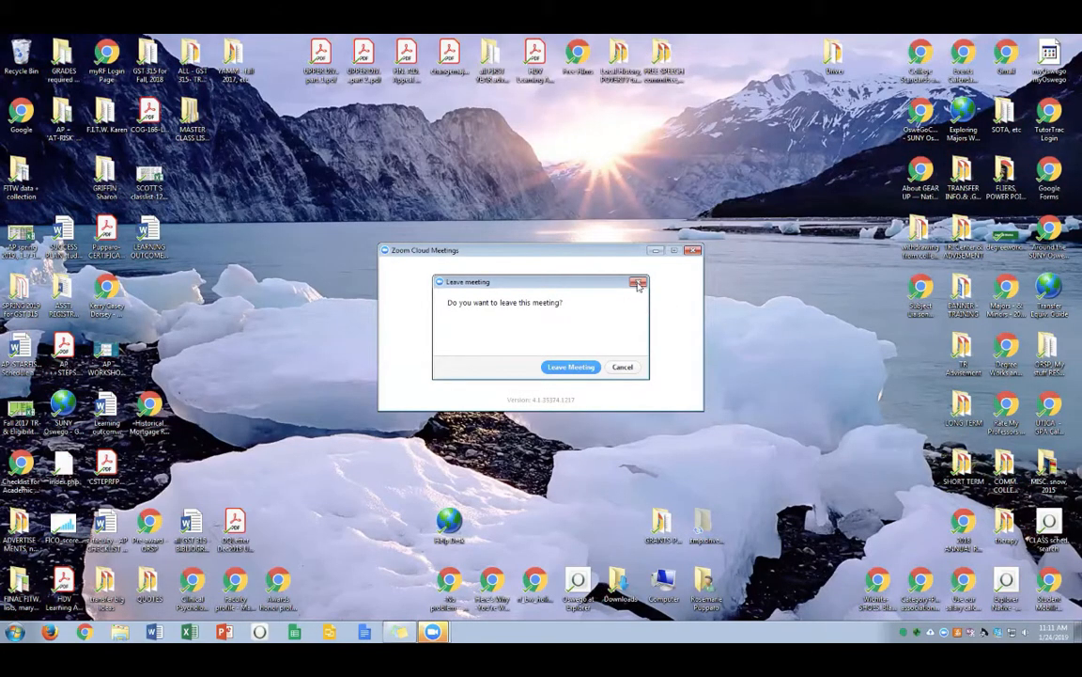
{"action": "left_click", "coordinate": [638, 282]}
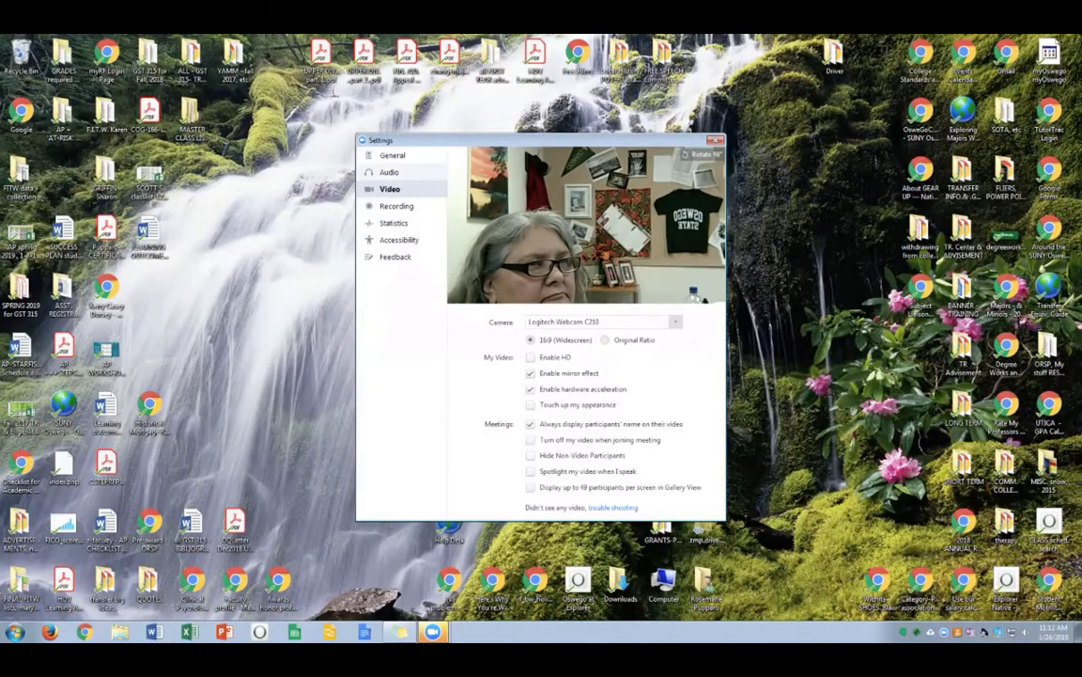
Revisit the General and Video settings, show webcam troubleshooting tips, and move Settings to the upper right
{"action": "left_click", "coordinate": [393, 155]}
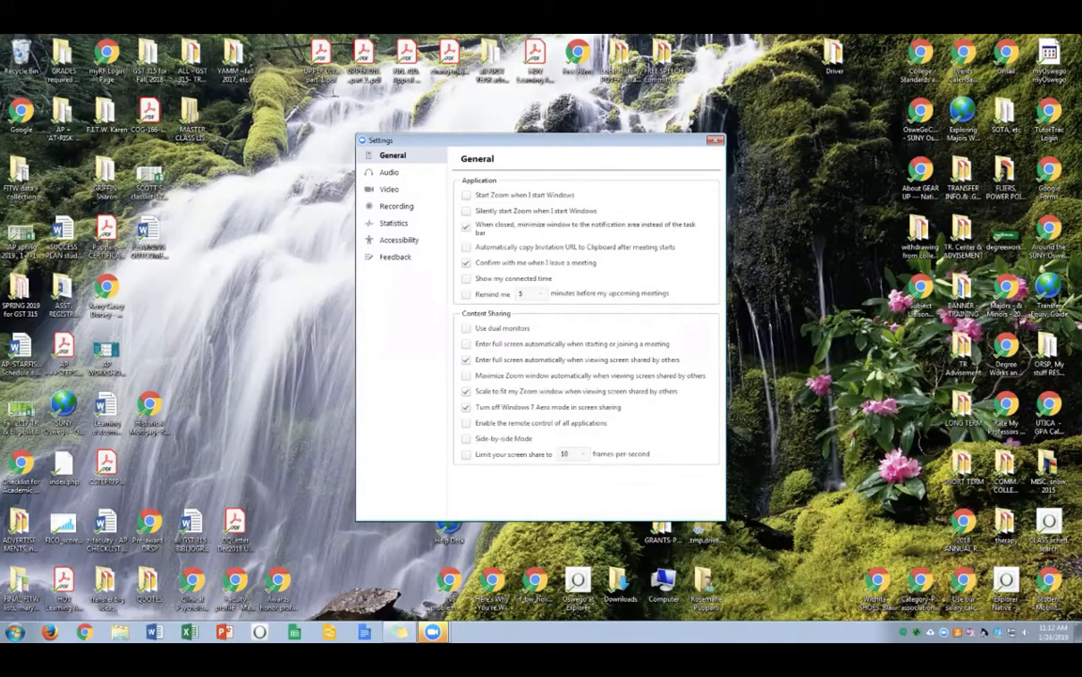
{"action": "left_click", "coordinate": [389, 189]}
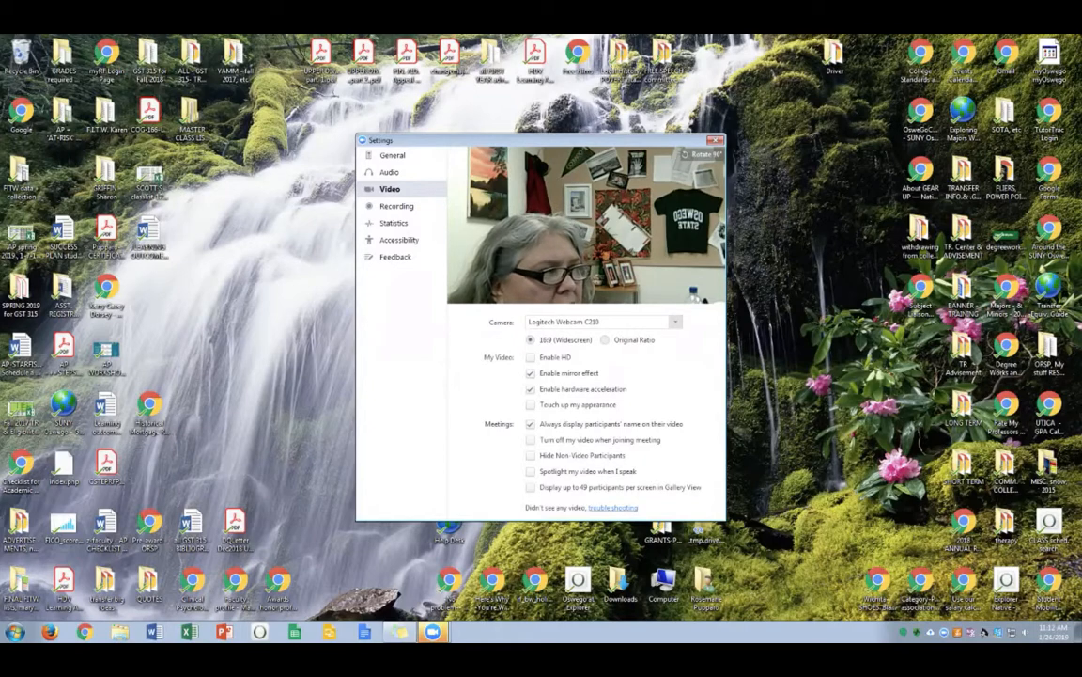
{"action": "left_click", "coordinate": [612, 507]}
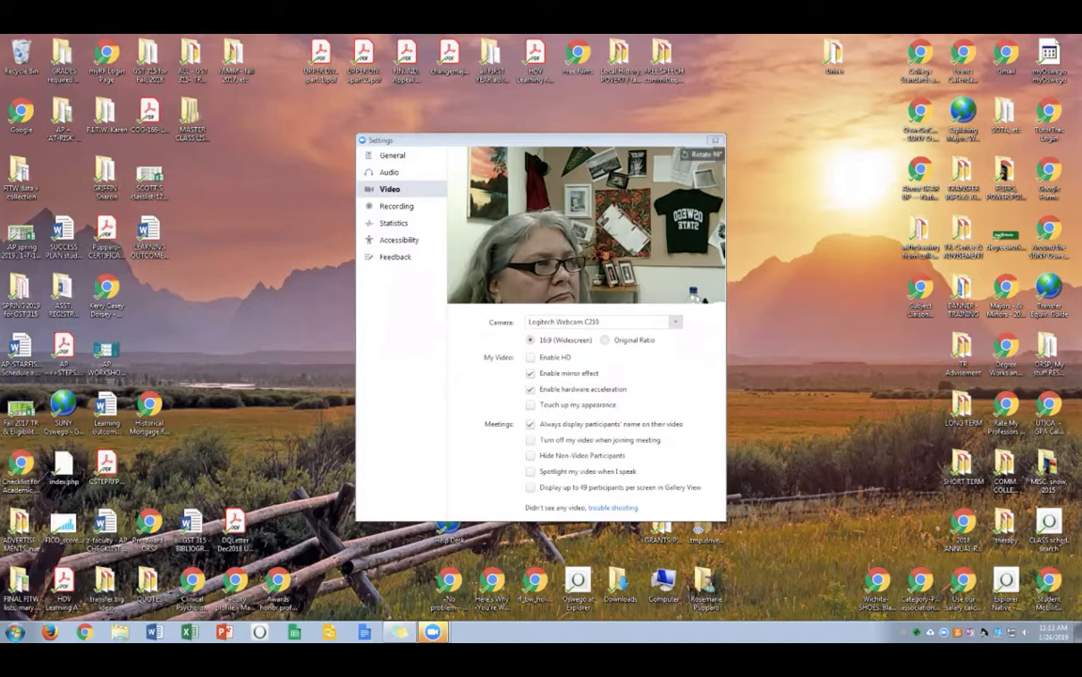
{"action": "left_click_drag", "start_coordinate": [611, 140], "coordinate": [955, 114]}
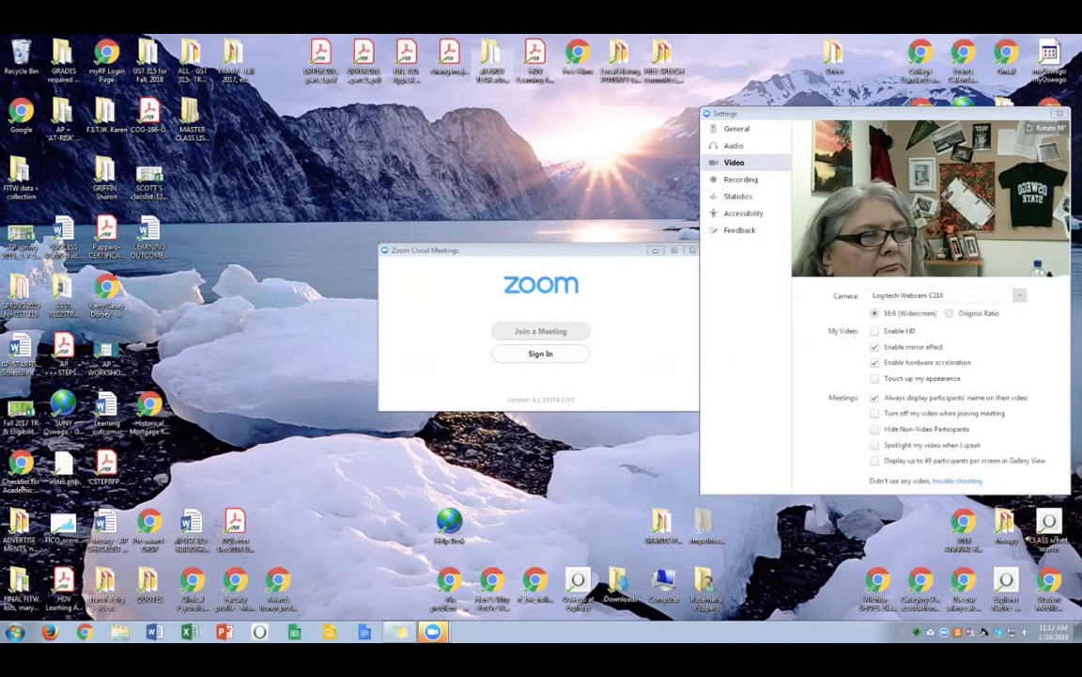
Open Gmail from the desktop shortcut and sign in to the work account with its password
{"action": "double_click", "coordinate": [1006, 57]}
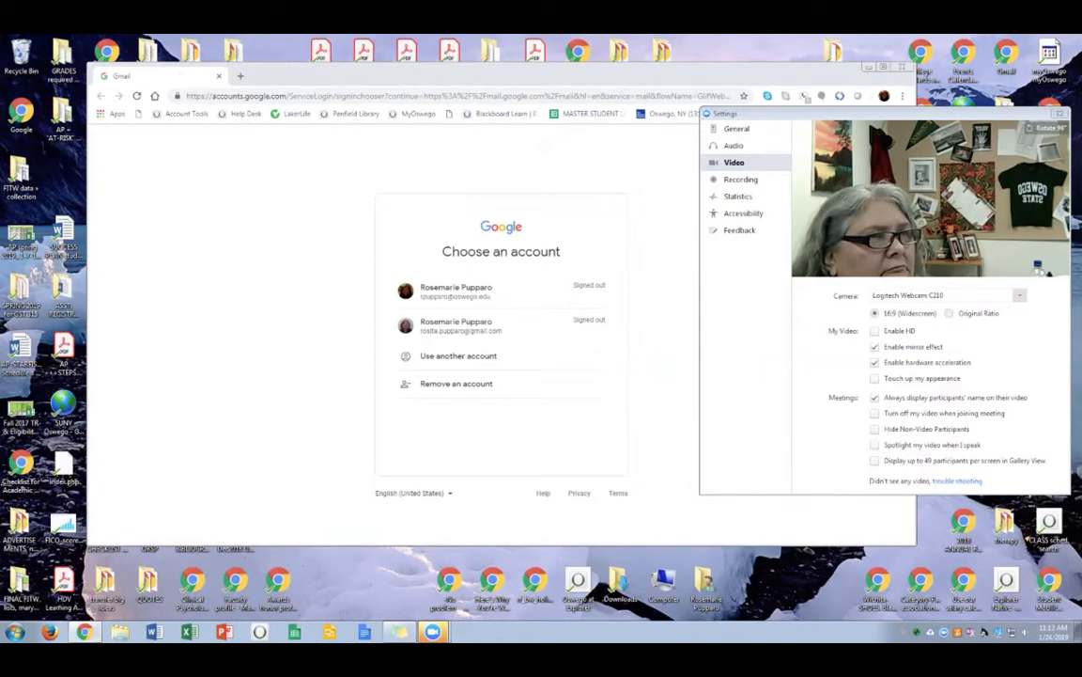
{"action": "left_click", "coordinate": [456, 291]}
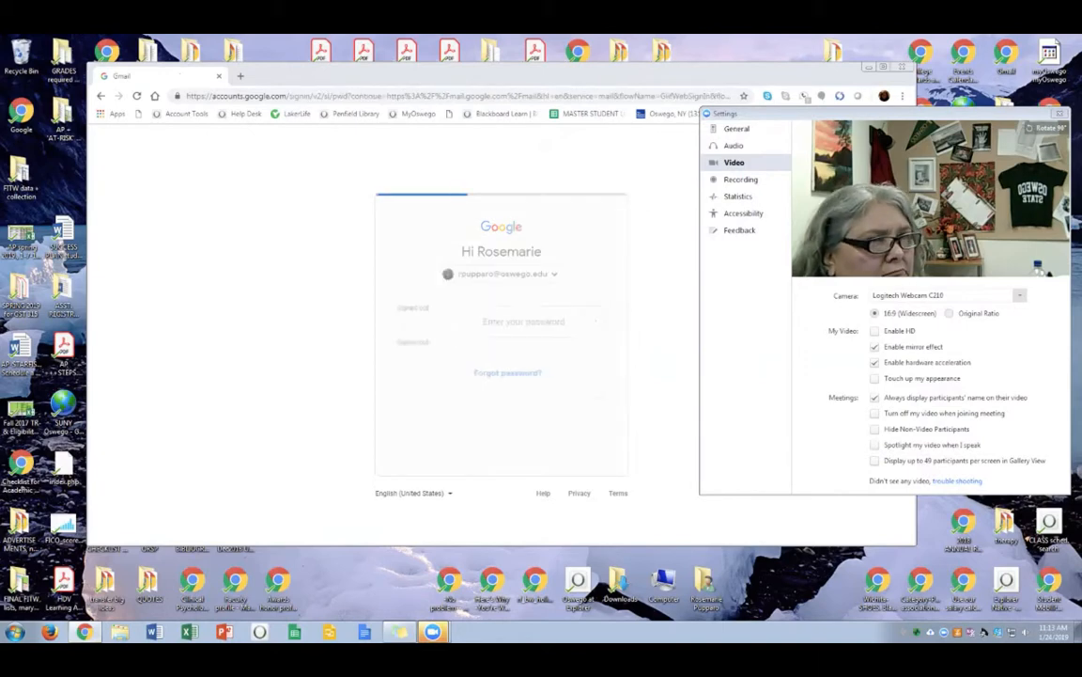
{"action": "type", "text": "••"}
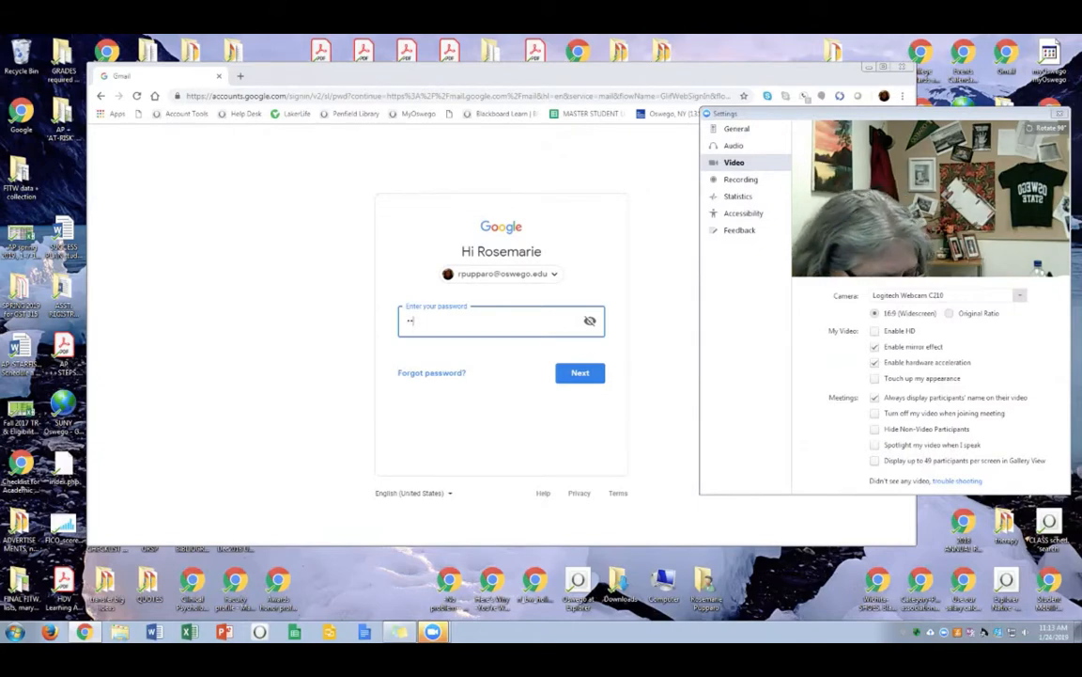
{"action": "type", "text": "••••••"}
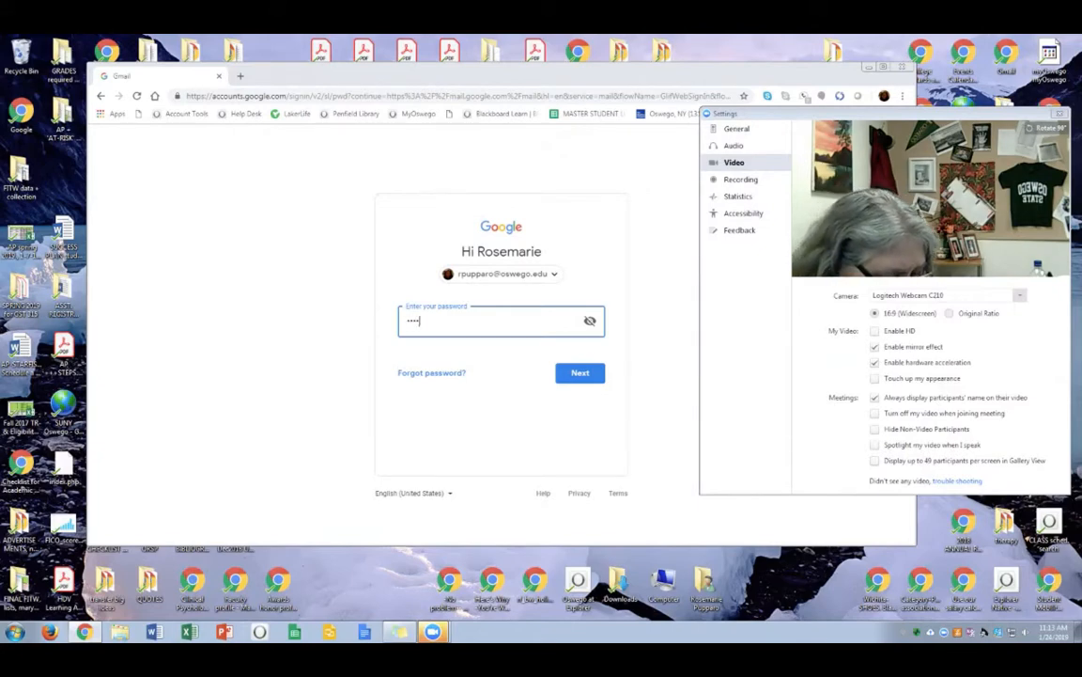
{"action": "key", "text": "Return"}
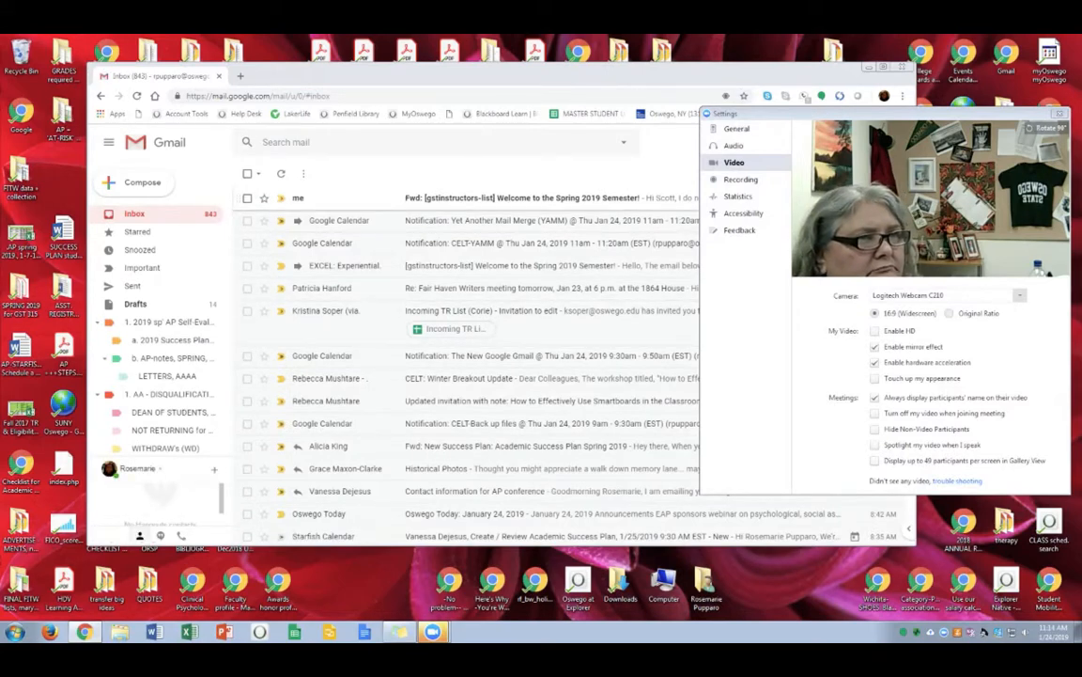
Open the YAMM calendar notification email, follow its zoom.us link, and close the Zoom window
{"action": "left_click", "coordinate": [527, 220]}
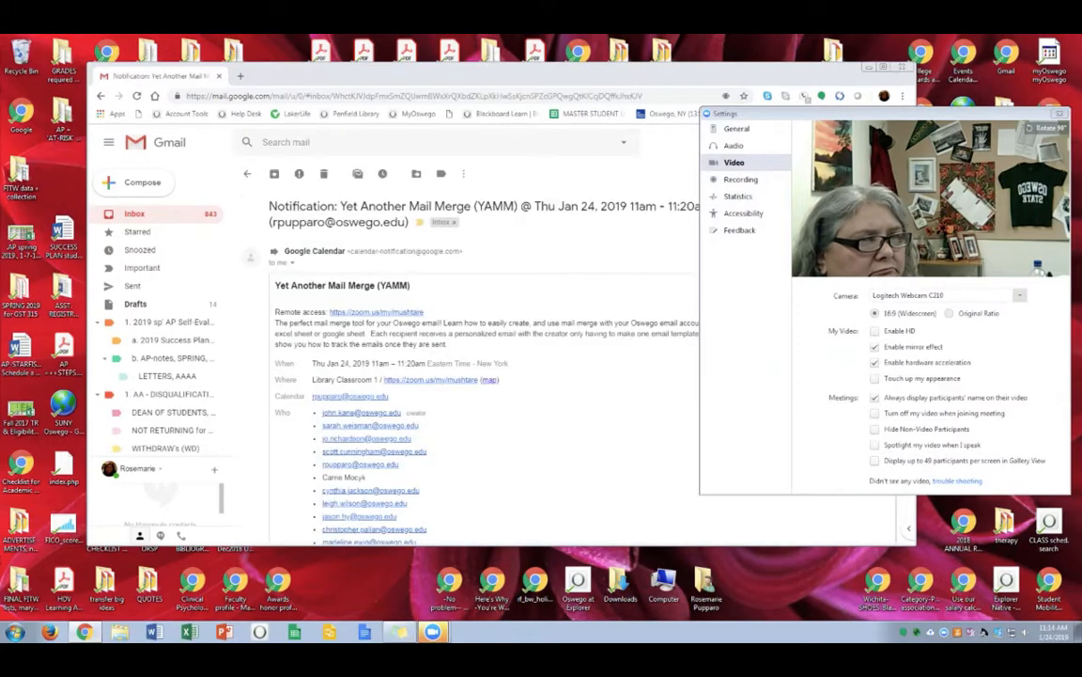
{"action": "left_click", "coordinate": [377, 311]}
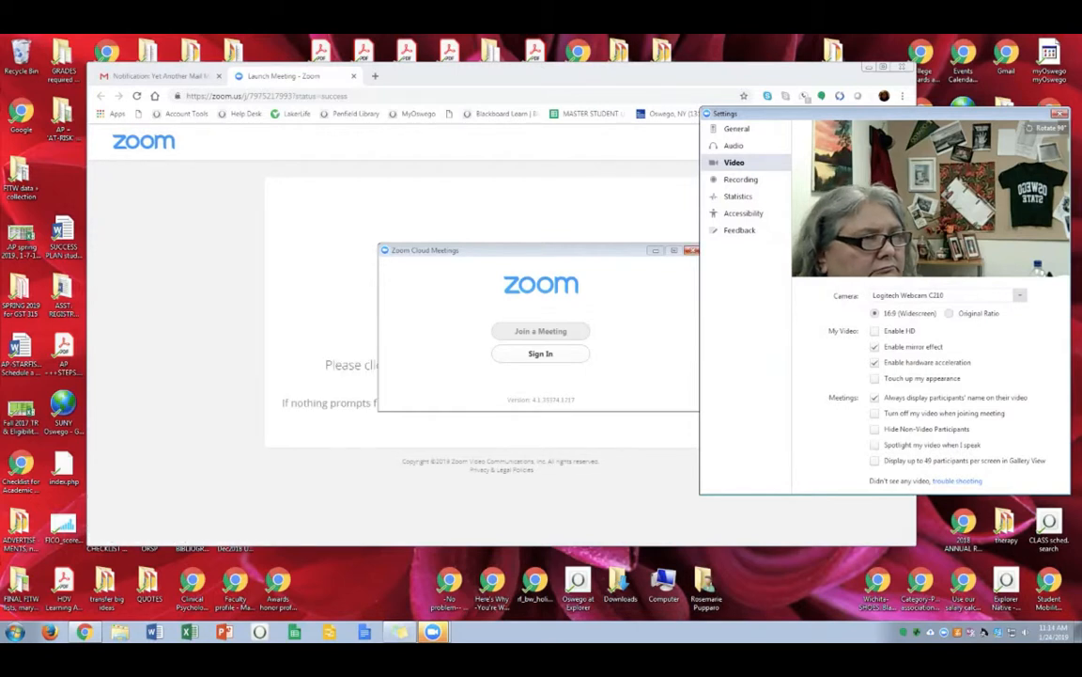
{"action": "left_click", "coordinate": [692, 250]}
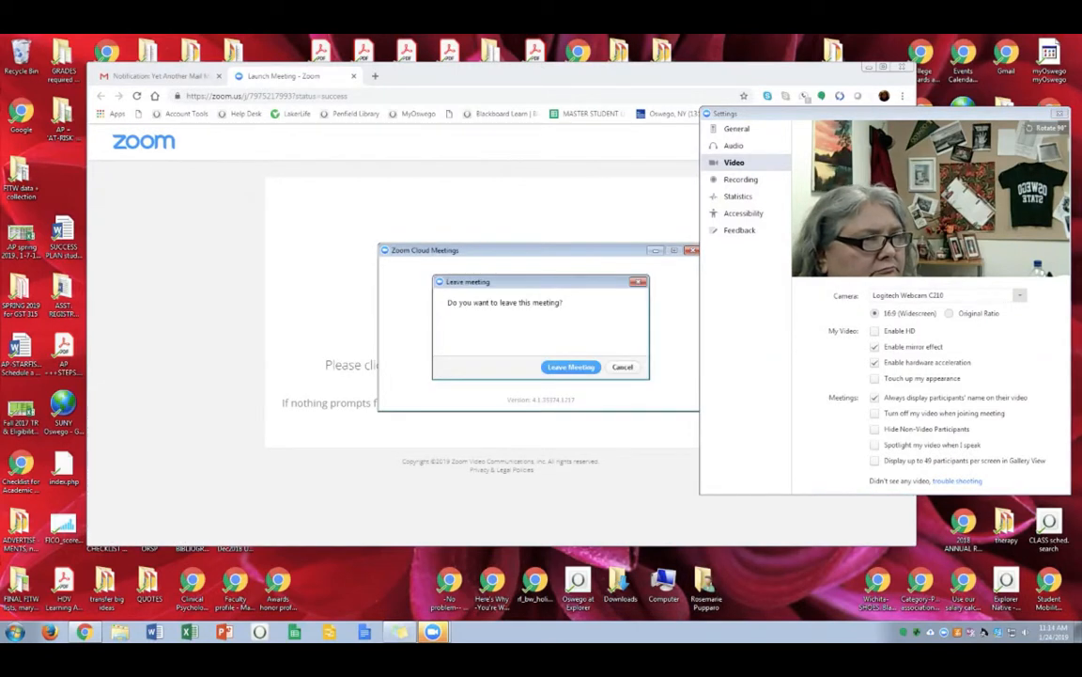